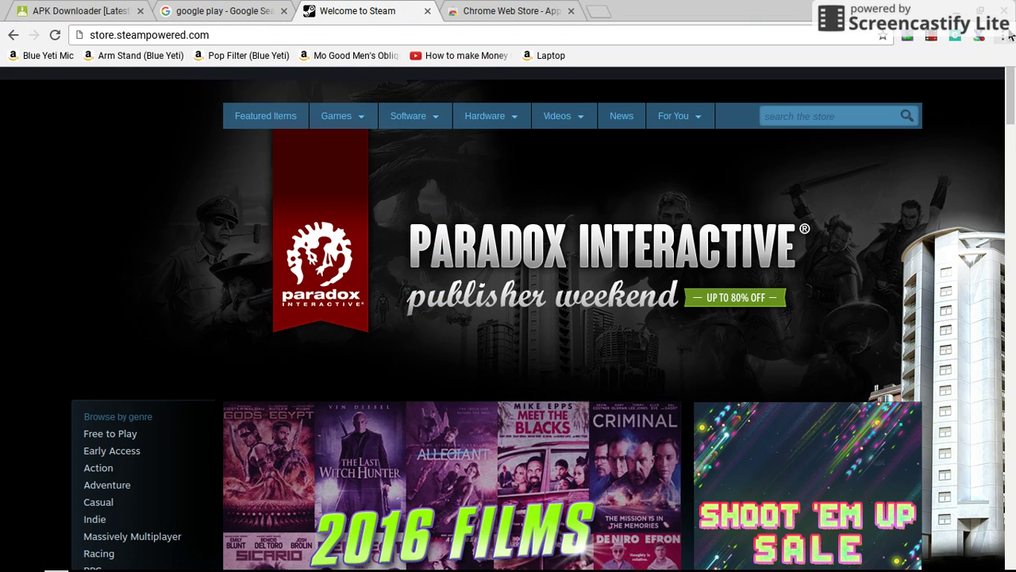
# Switch to the Chrome Web Store page and look over the full app list in the launcher.
pyautogui.scroll(1, 970, 222)
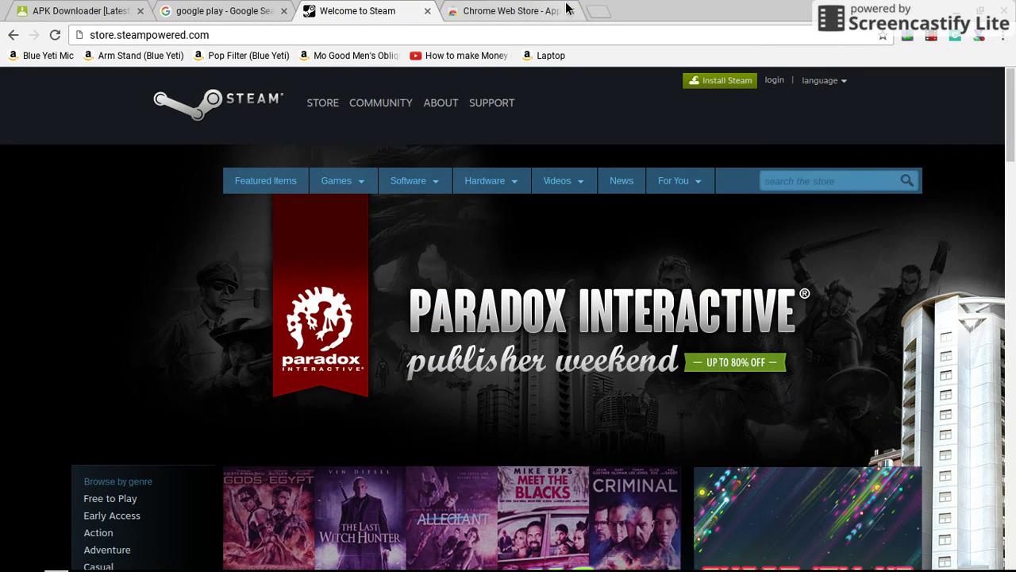
pyautogui.click(508, 13)
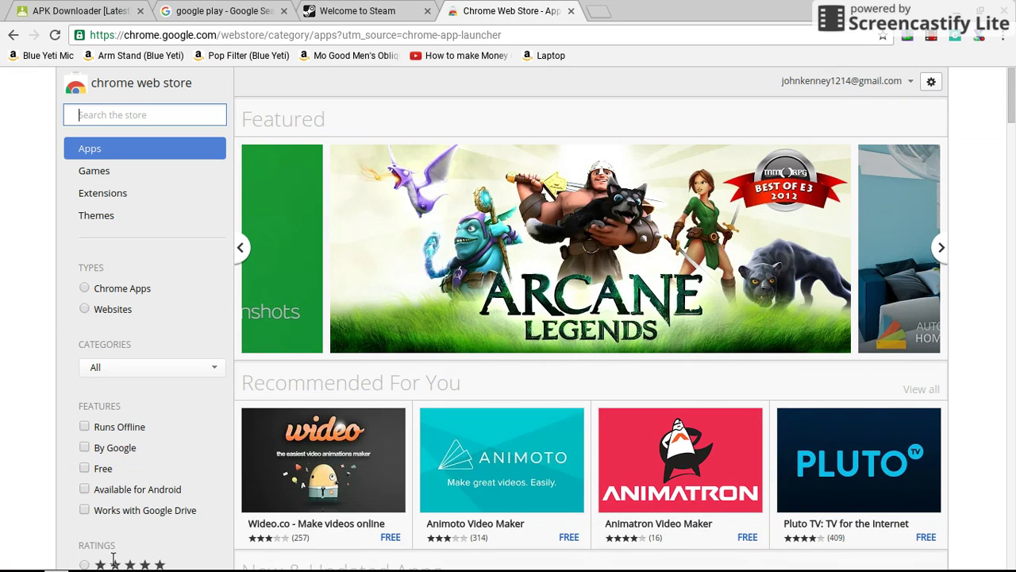
pyautogui.click(16, 554)
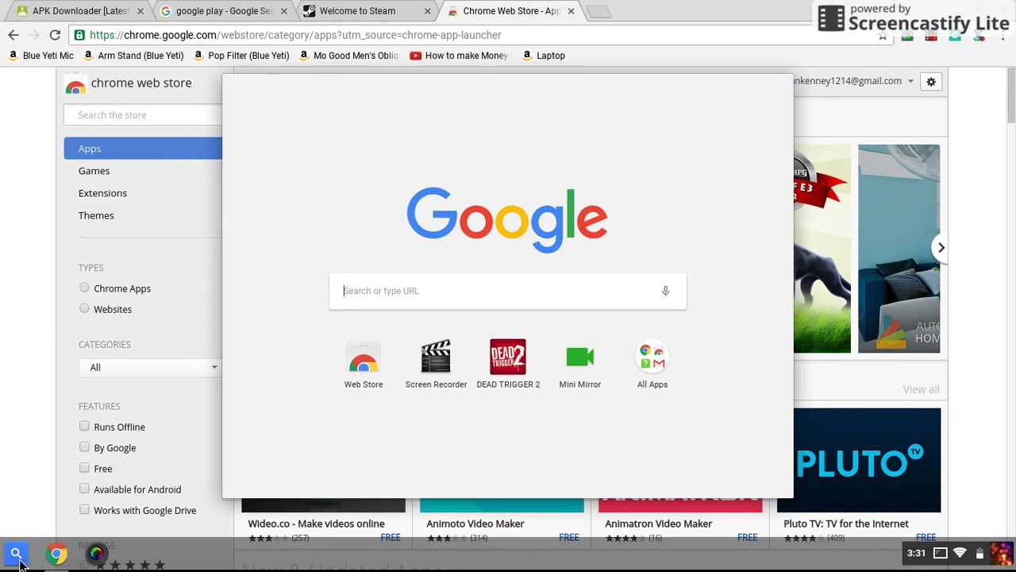
pyautogui.click(655, 390)
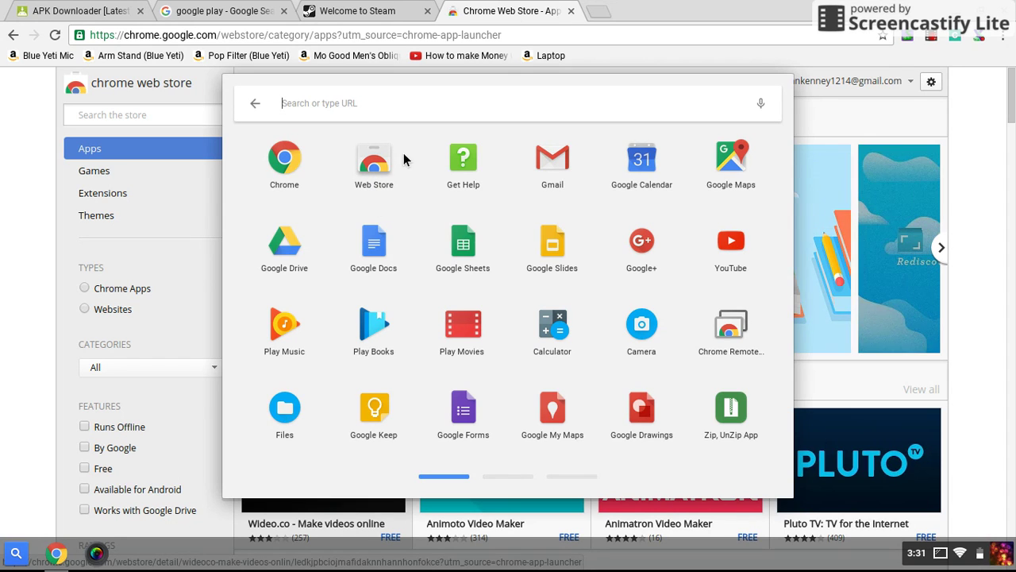
pyautogui.click(46, 191)
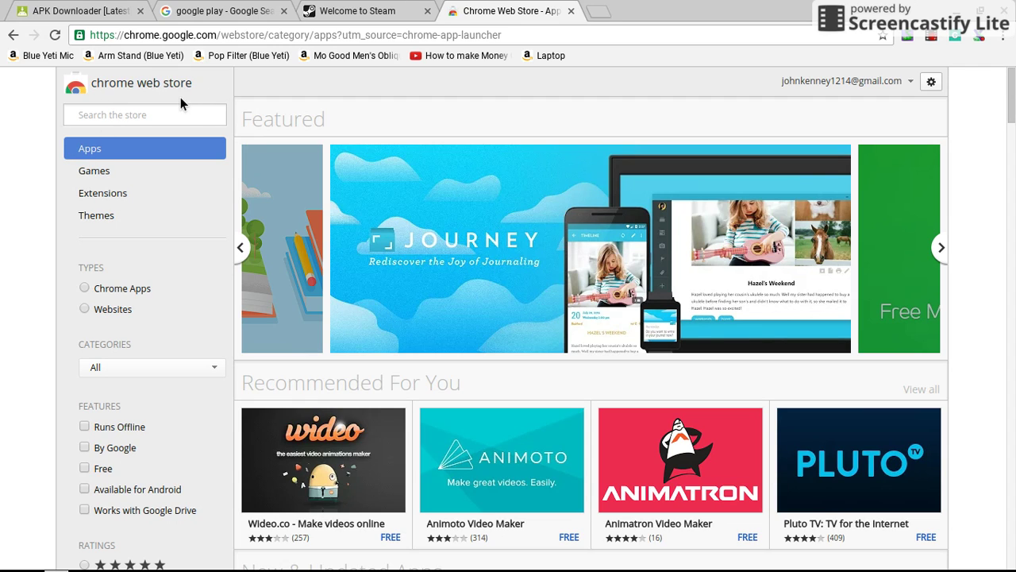
# Search the Chrome Web Store for "twerk".
pyautogui.click(153, 118)
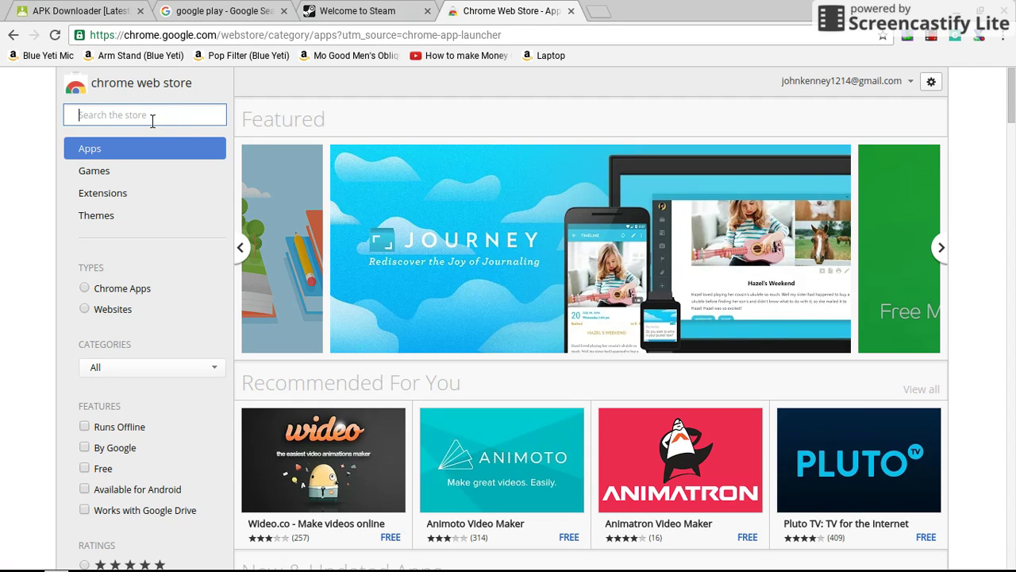
pyautogui.write('twerk')
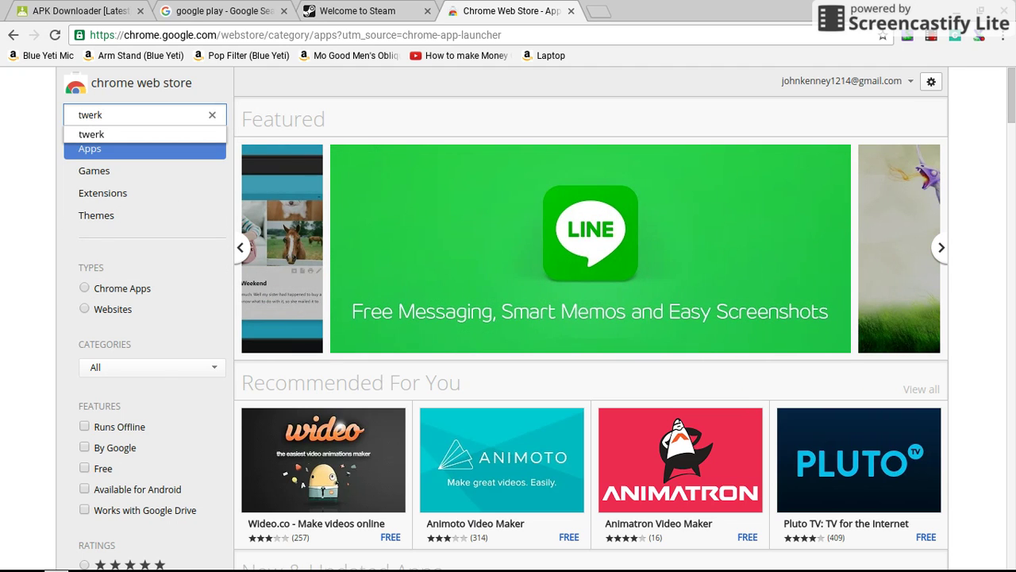
pyautogui.press('Return')
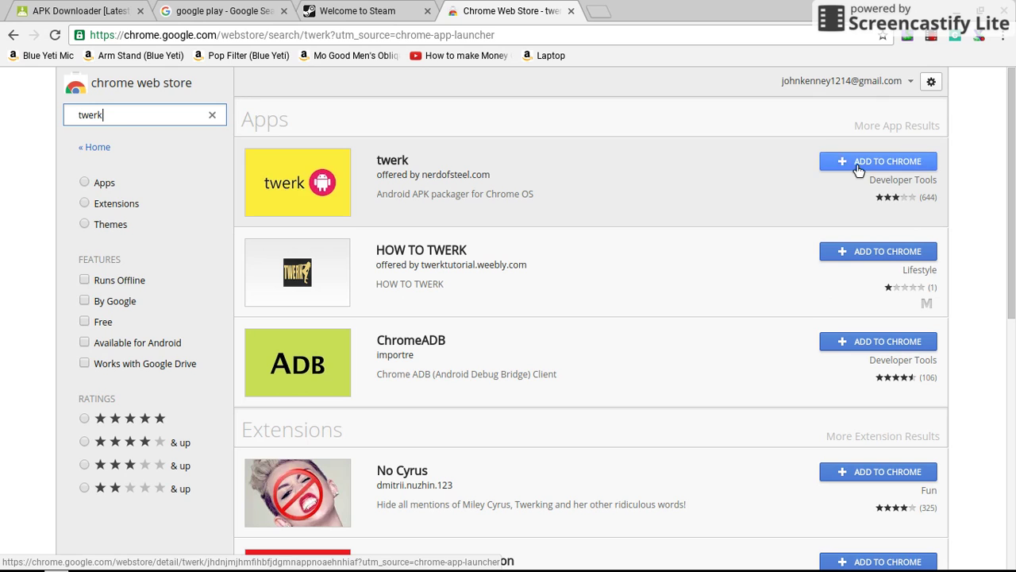
# Open the twerk APK packager's store page and add the app to Chrome, accepting its permissions.
pyautogui.click(721, 166)
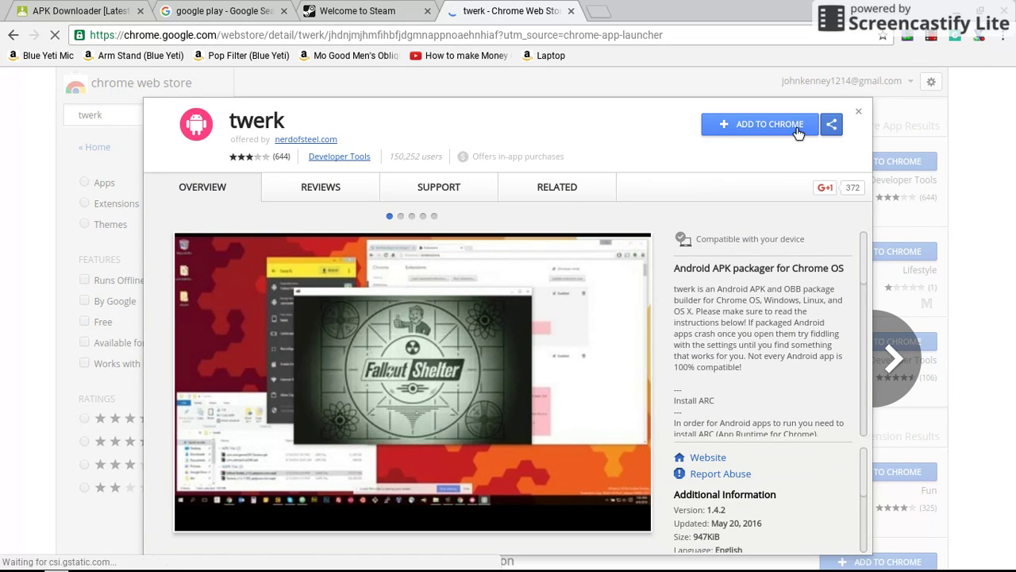
pyautogui.click(739, 130)
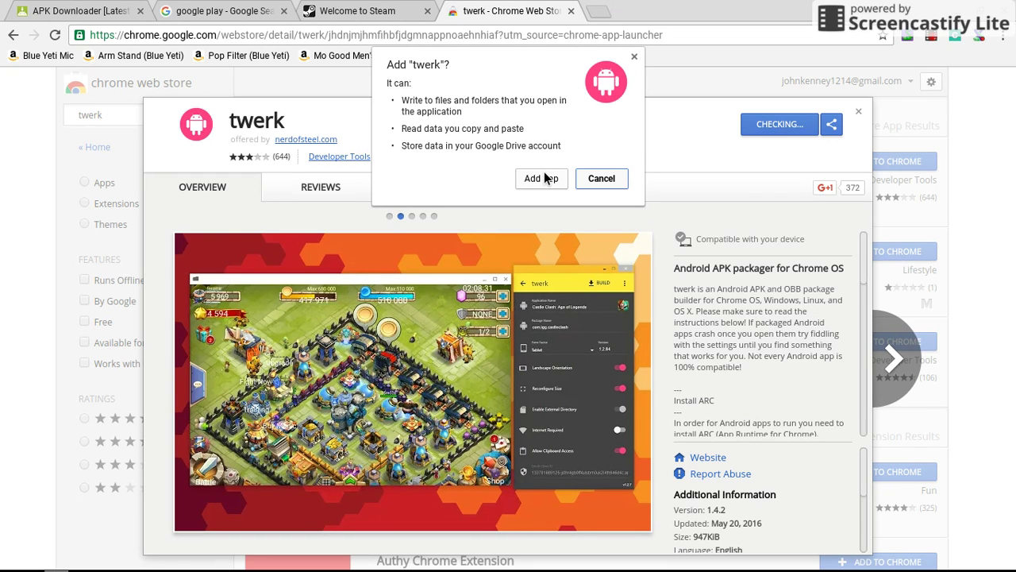
pyautogui.click(547, 178)
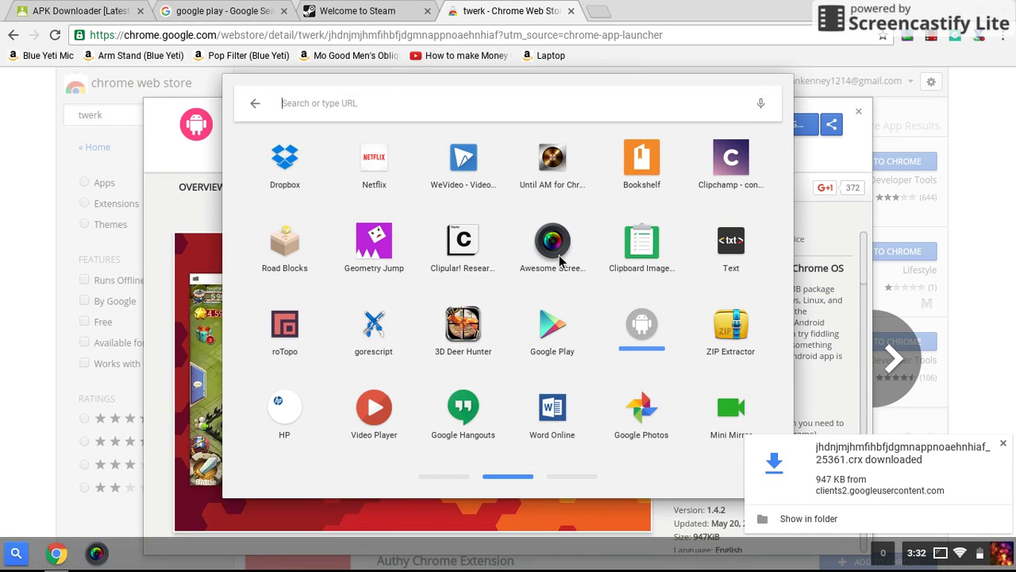
# Look through the launcher's app pages for the newly added twerk app, then return to the store search results.
pyautogui.click(587, 486)
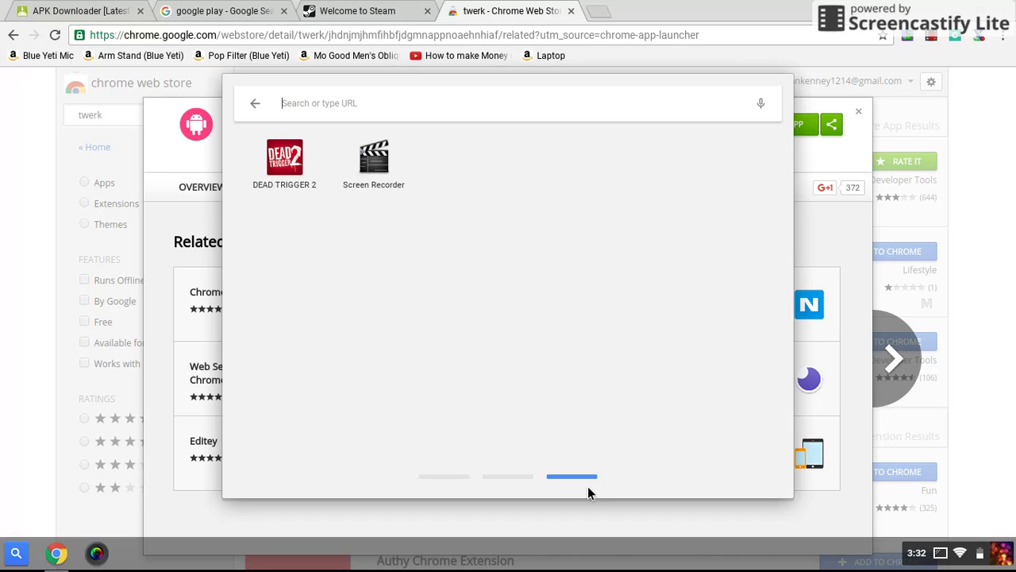
pyautogui.click(505, 480)
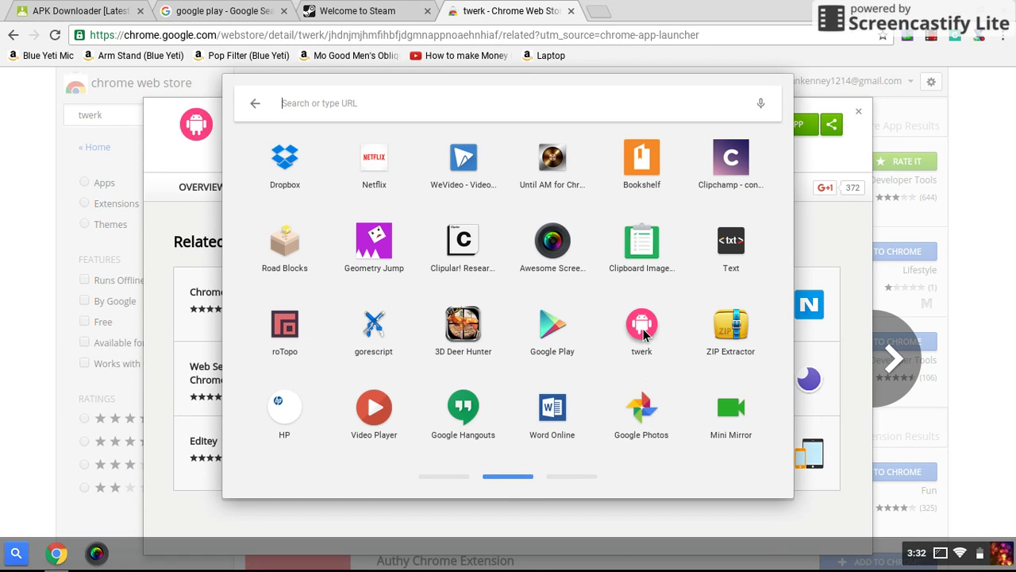
pyautogui.click(457, 476)
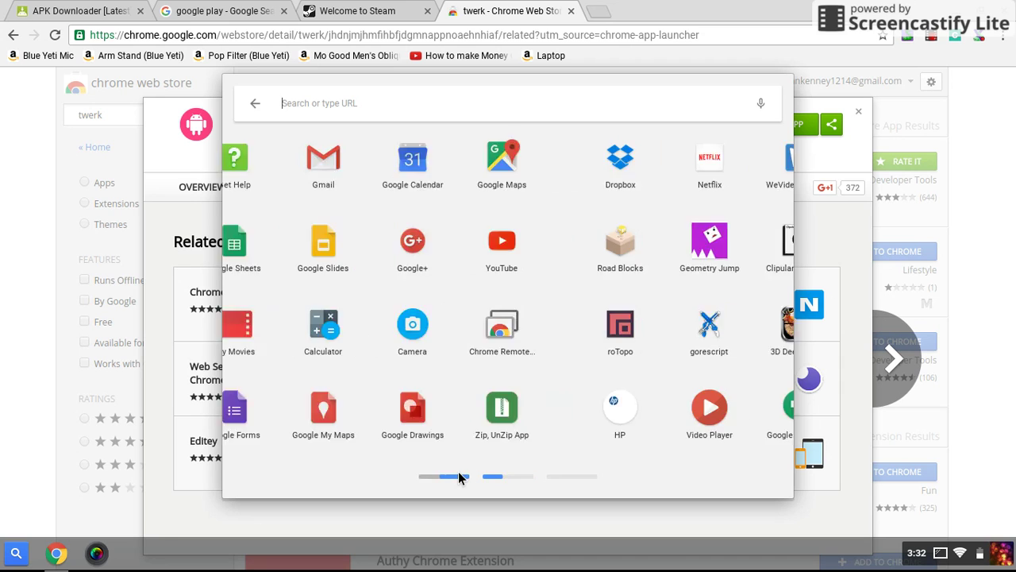
pyautogui.click(567, 485)
pyautogui.click(513, 481)
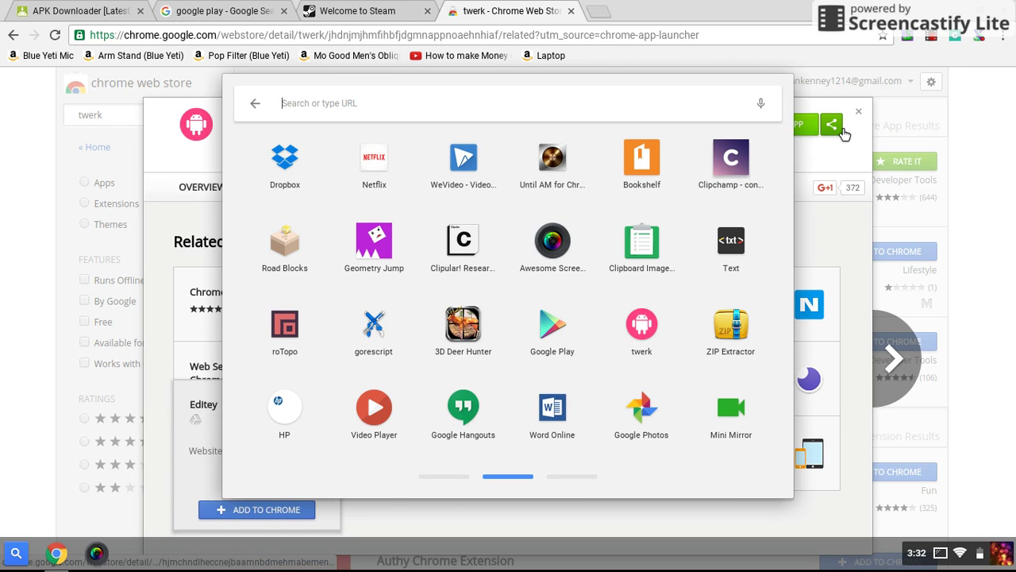
pyautogui.click(927, 133)
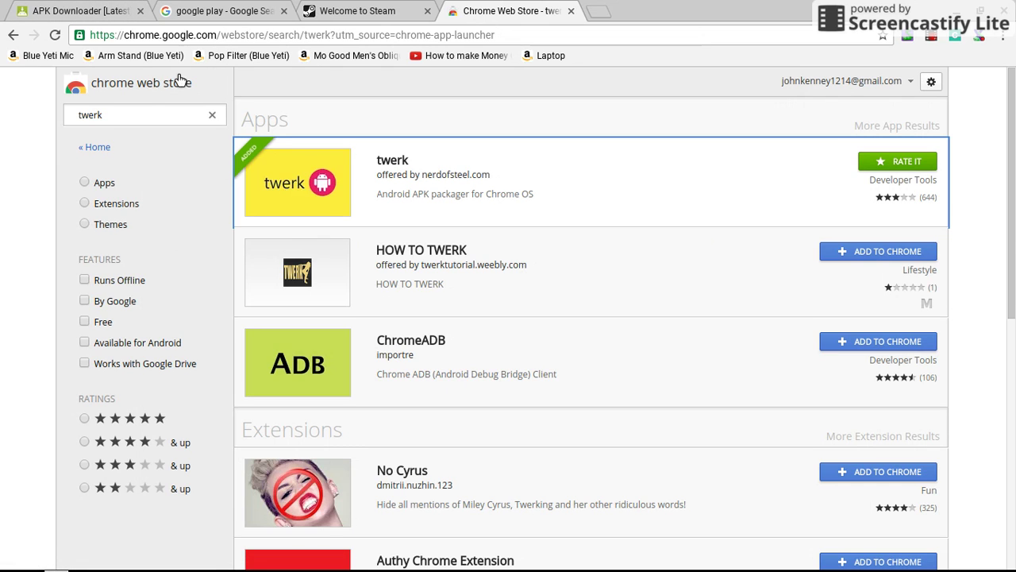
# Replace the Chrome Web Store search with "vine" and run it.
pyautogui.click(162, 115)
pyautogui.press('BackSpace')
pyautogui.press('BackSpace')
pyautogui.press('BackSpace')
pyautogui.press('BackSpace')
pyautogui.press('BackSpace')
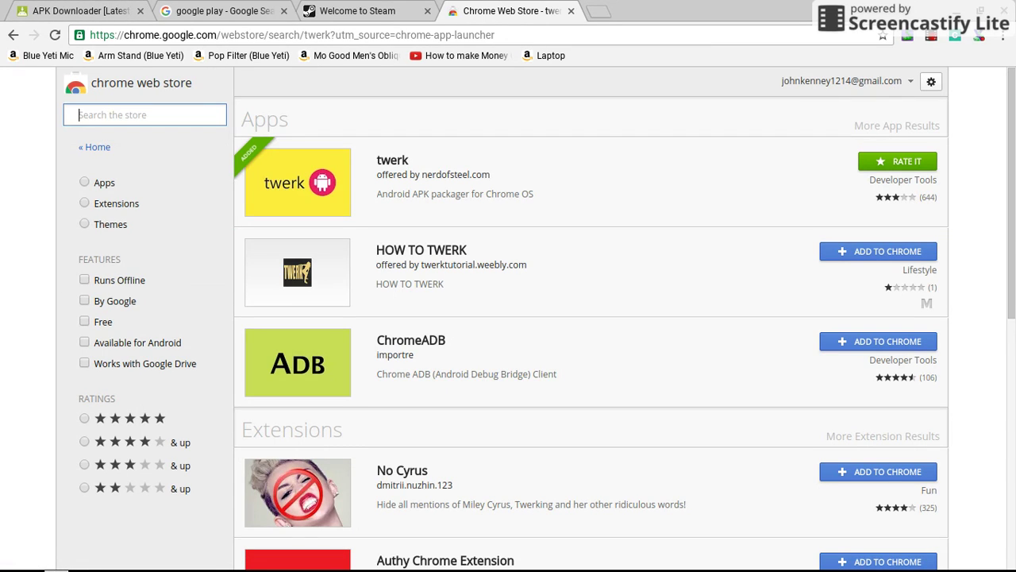
pyautogui.write('vine')
pyautogui.press('Return')
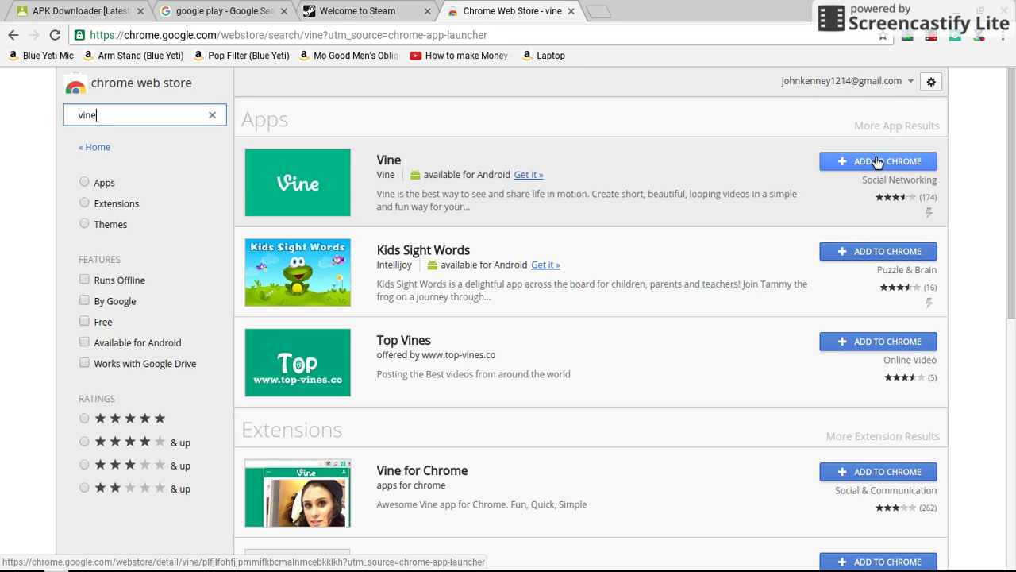
# Add the Vine app by Vine to Chrome, accept its permissions, and return to the search results.
pyautogui.click(813, 181)
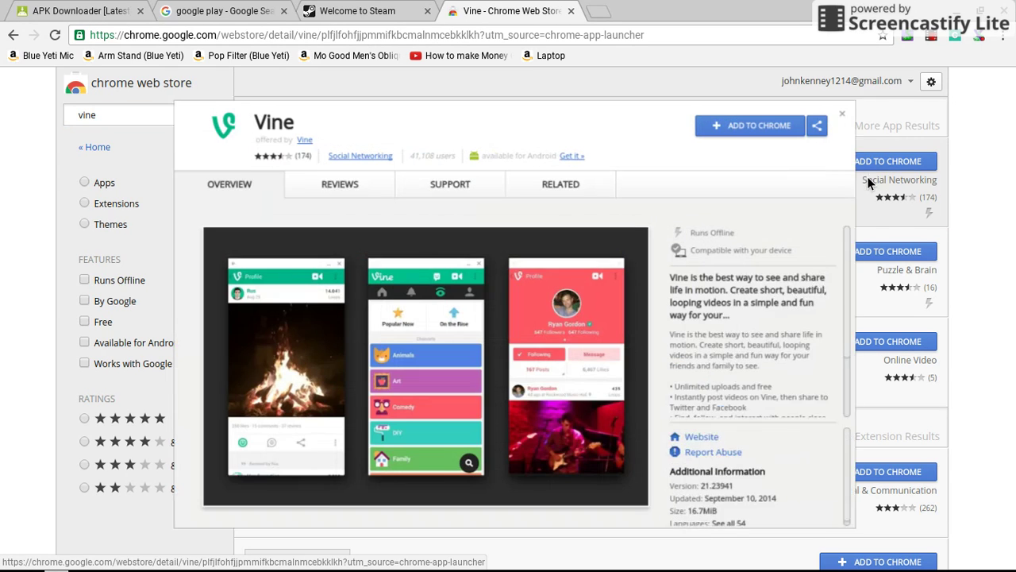
pyautogui.click(745, 134)
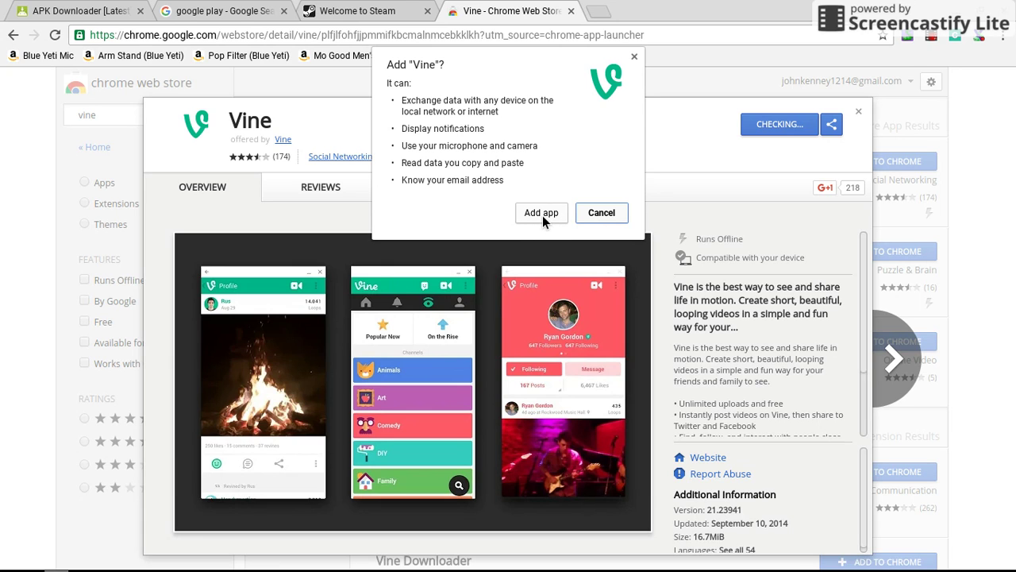
pyautogui.click(541, 213)
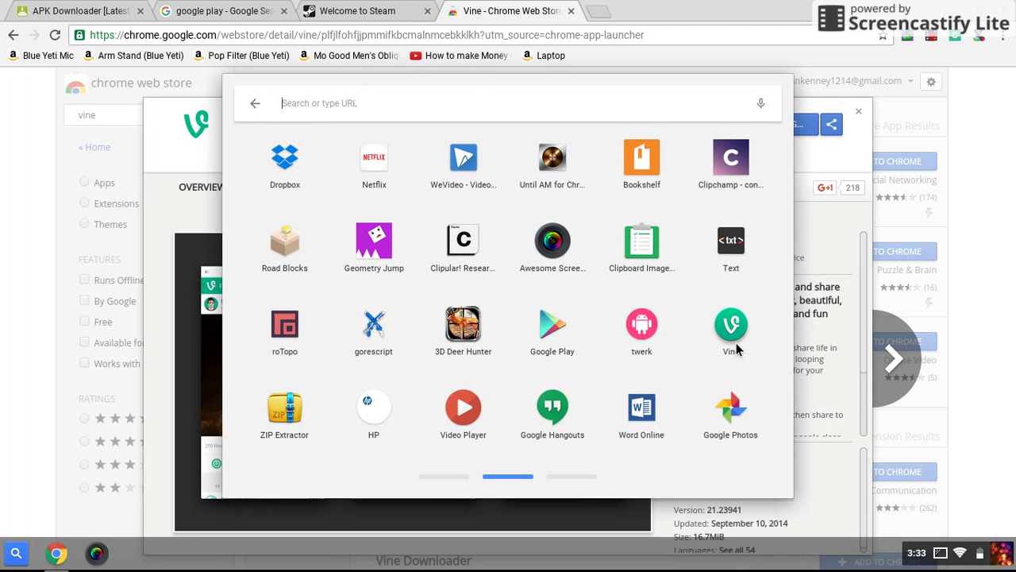
pyautogui.click(946, 279)
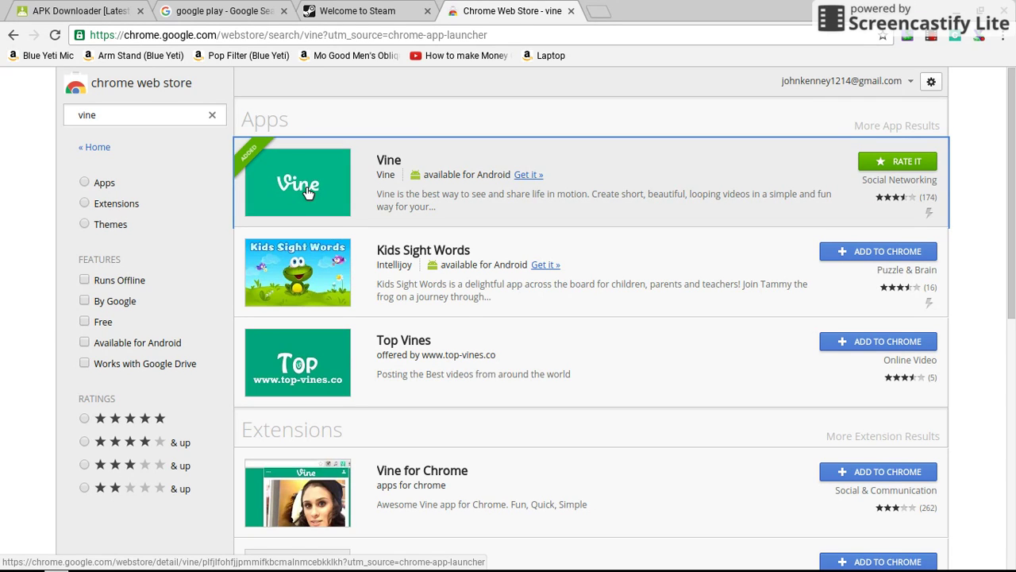
# Open the Files app from the launcher, check the remaining storage space in Downloads, and close it.
pyautogui.moveTo(397, 568)
pyautogui.click(16, 552)
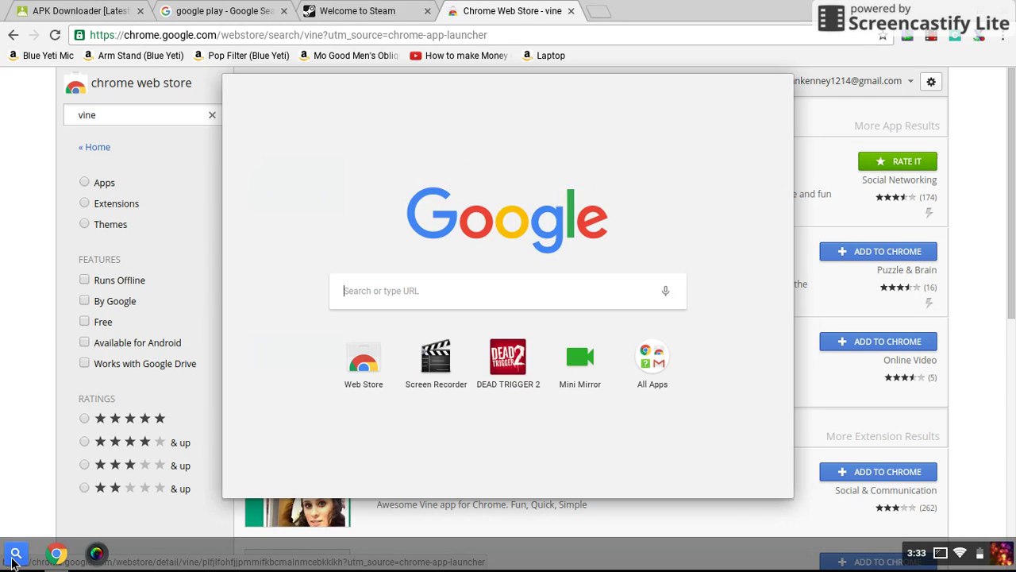
pyautogui.click(649, 357)
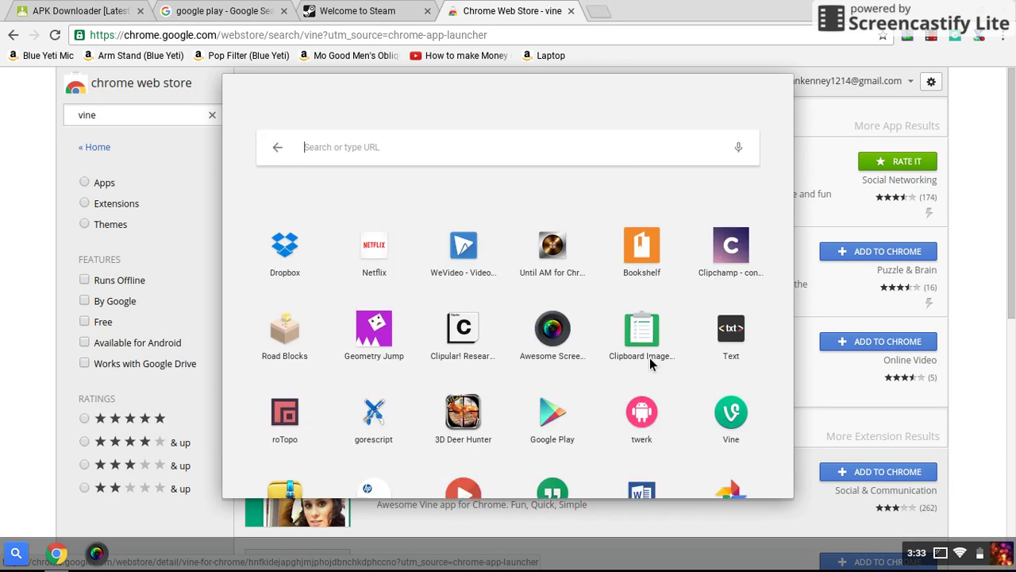
pyautogui.click(441, 475)
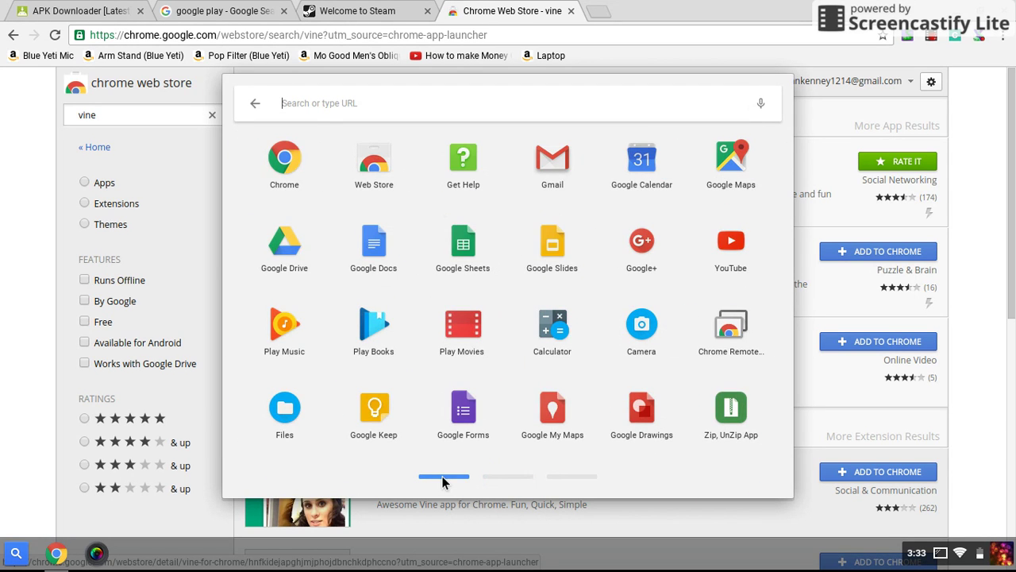
pyautogui.click(293, 429)
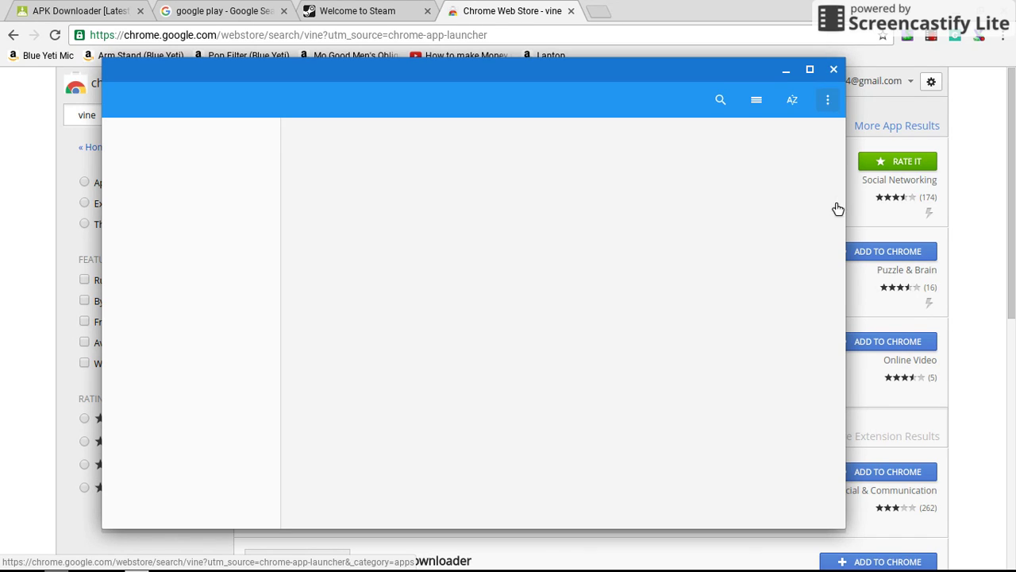
pyautogui.click(830, 113)
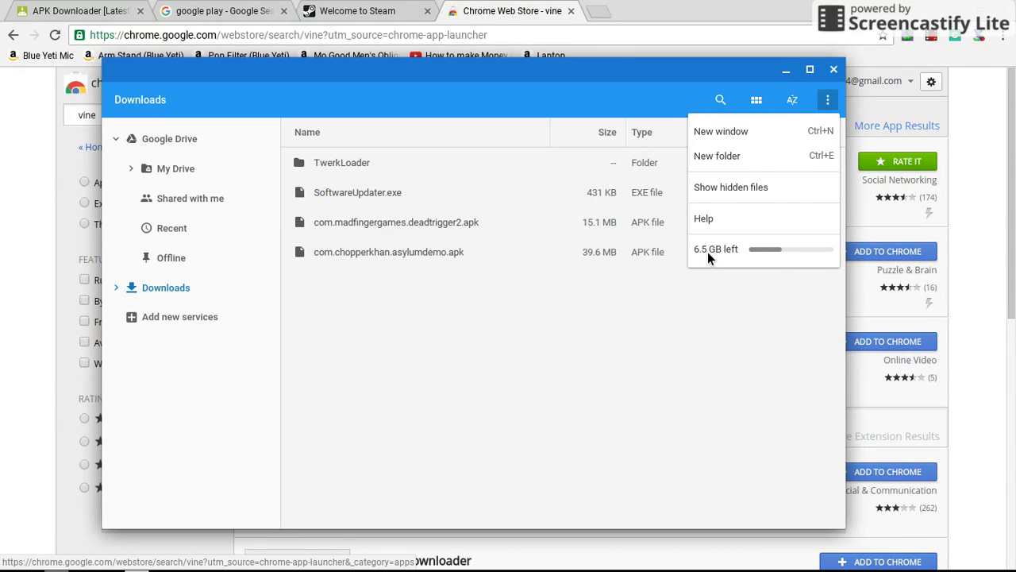
pyautogui.click(835, 71)
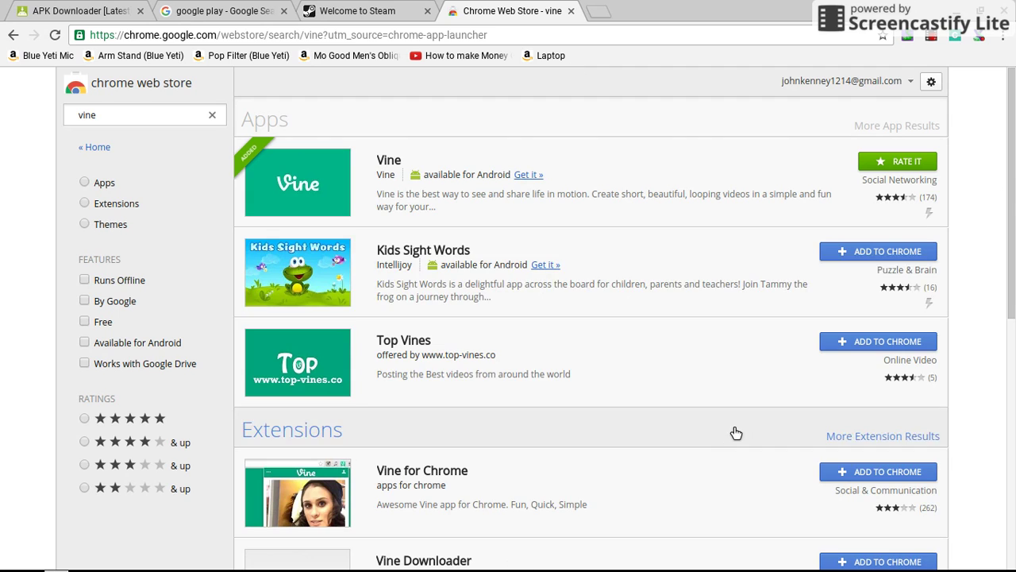
pyautogui.click(369, 14)
pyautogui.click(466, 11)
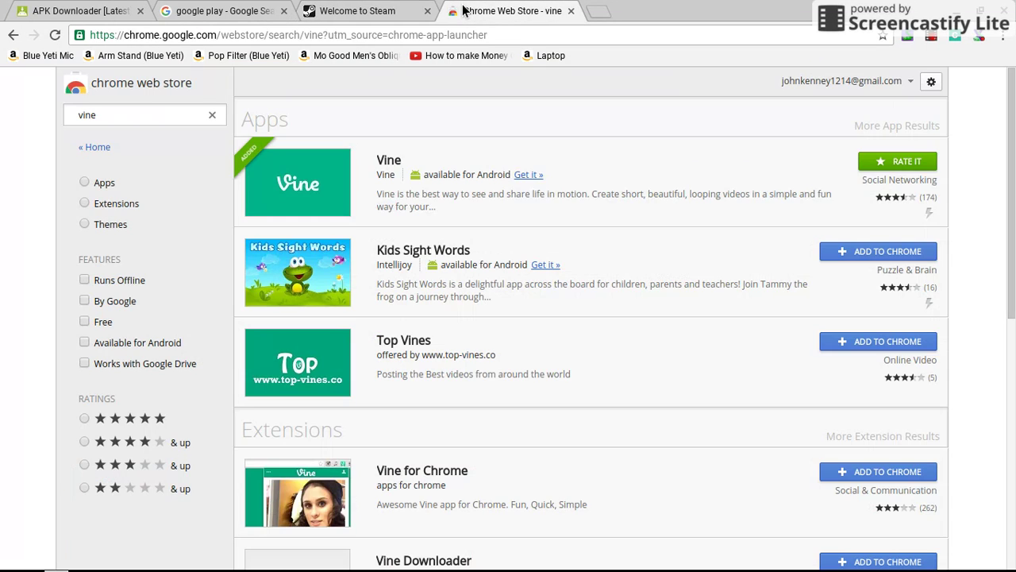
pyautogui.click(257, 532)
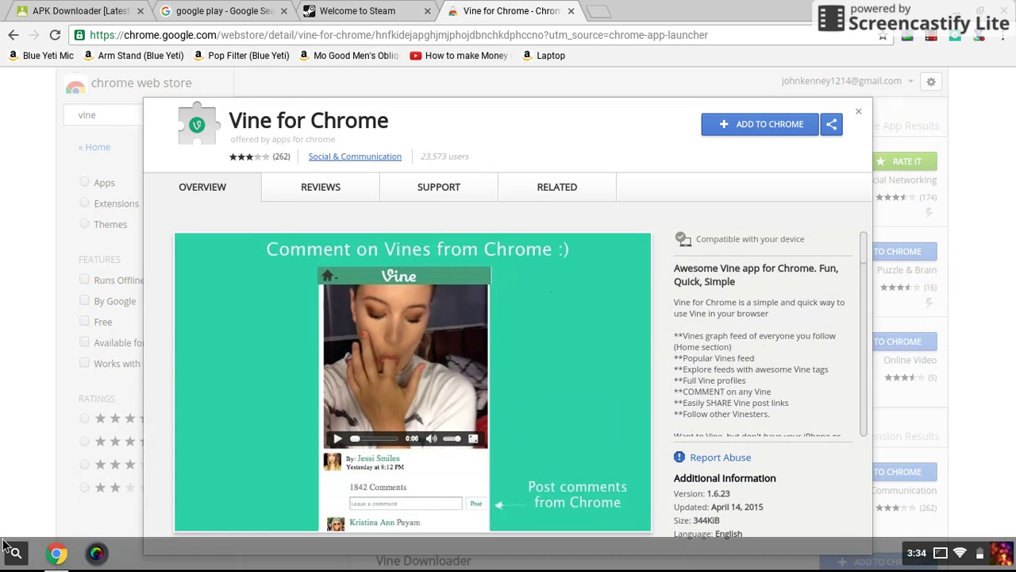
pyautogui.click(859, 112)
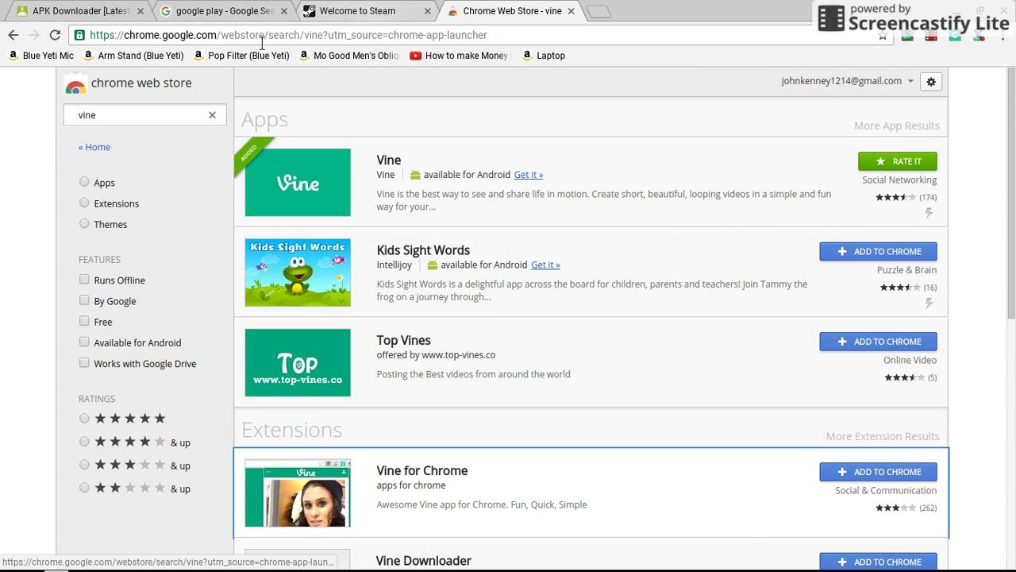
# Search Google for "apk downloader" in a new tab and open the Evozi APK Downloader result.
pyautogui.click(46, 10)
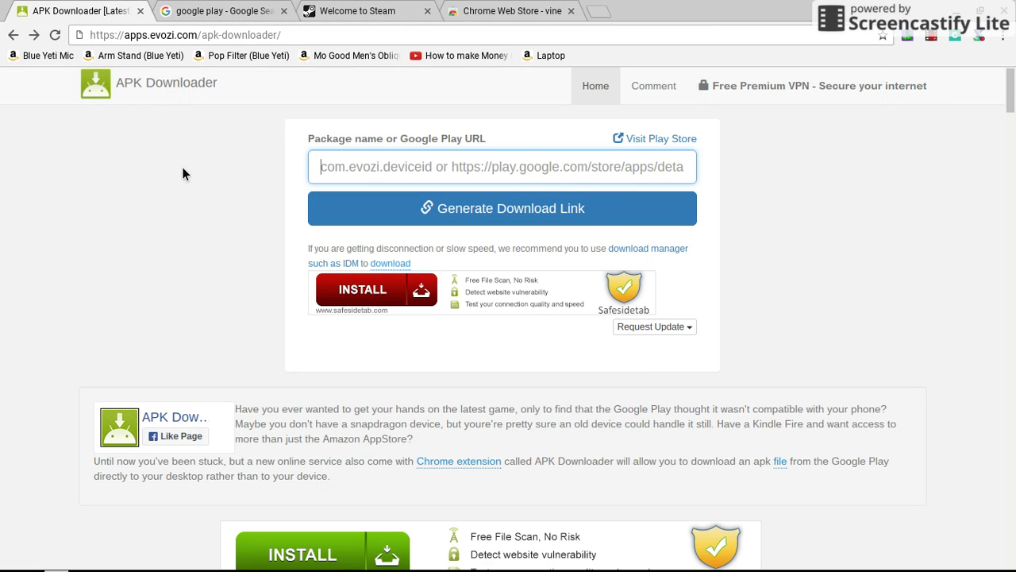
pyautogui.click(600, 17)
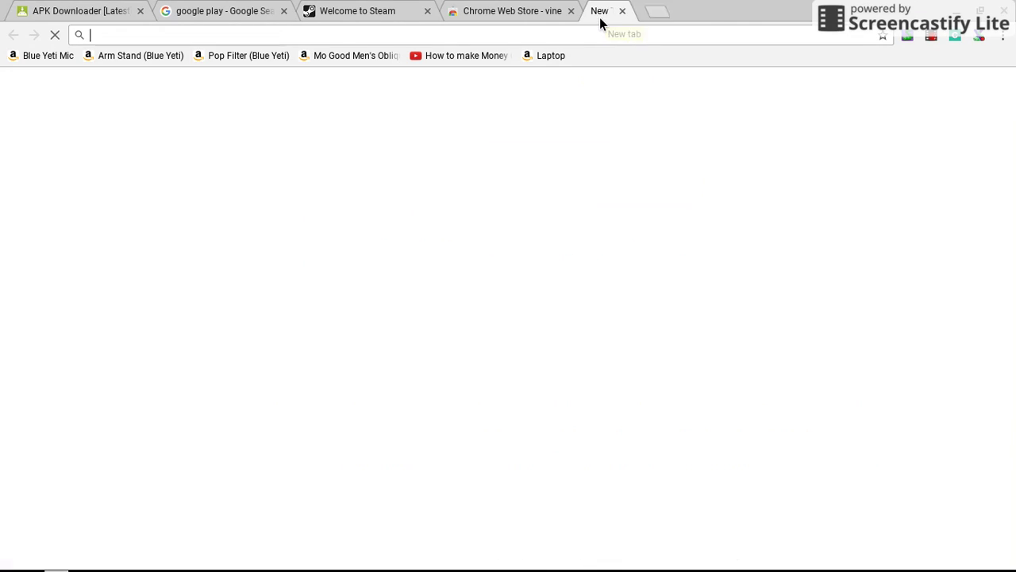
pyautogui.write('apk dow')
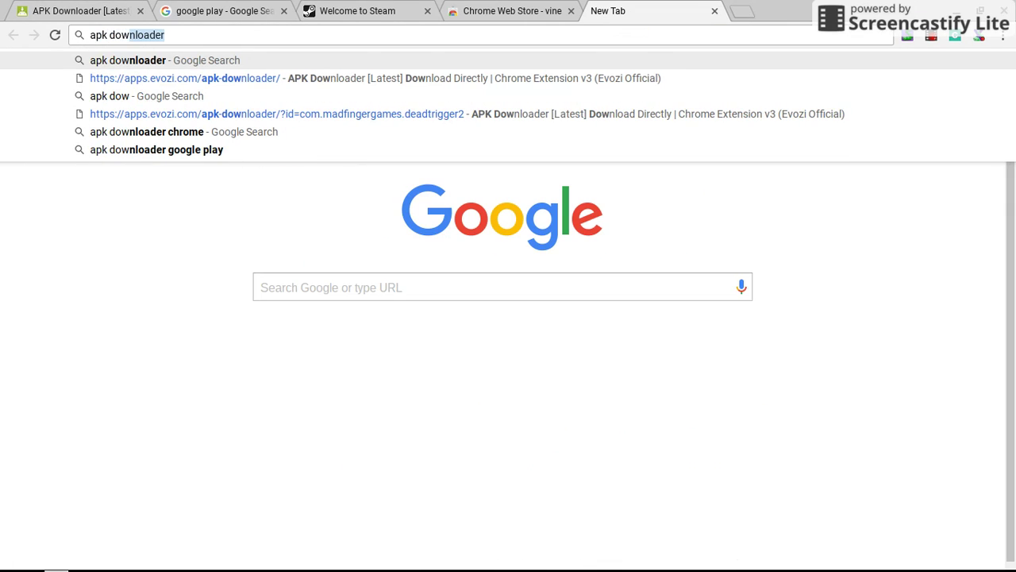
pyautogui.write('nloader')
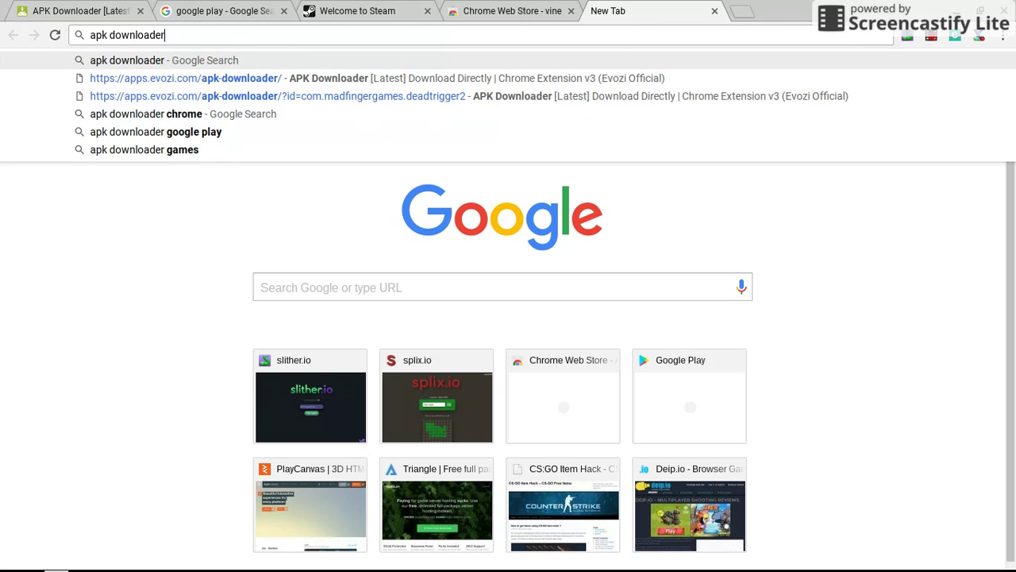
pyautogui.press('Return')
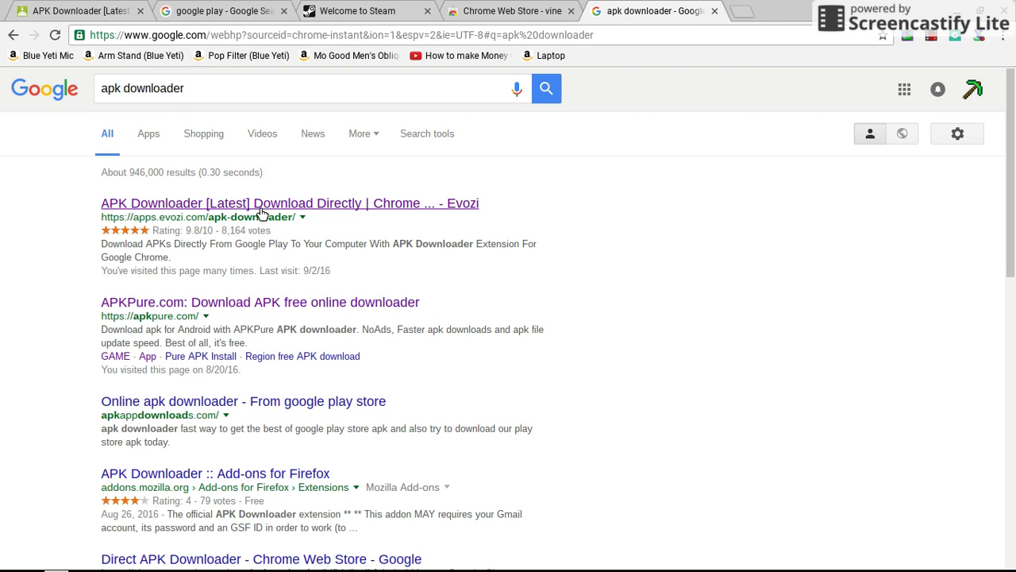
pyautogui.click(262, 213)
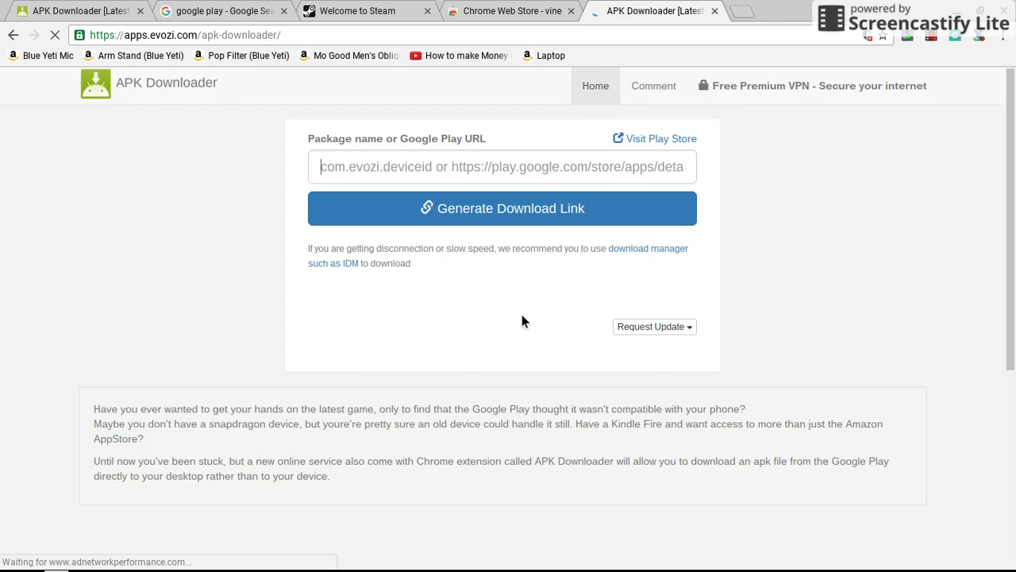
# Close the older APK Downloader, Google Play search and Chrome Web Store tabs, keeping the newly opened APK Downloader page.
pyautogui.click(139, 11)
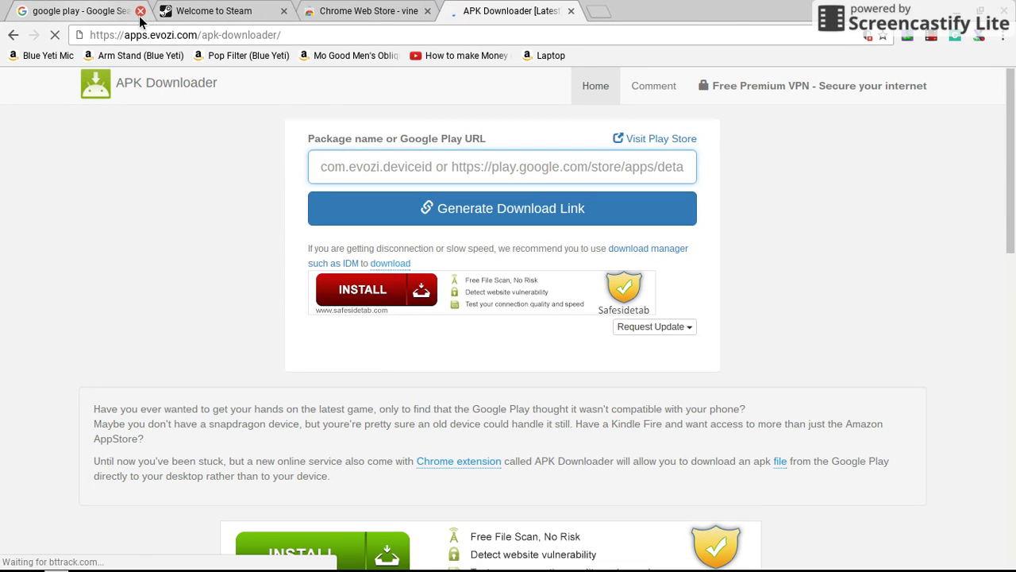
pyautogui.click(28, 10)
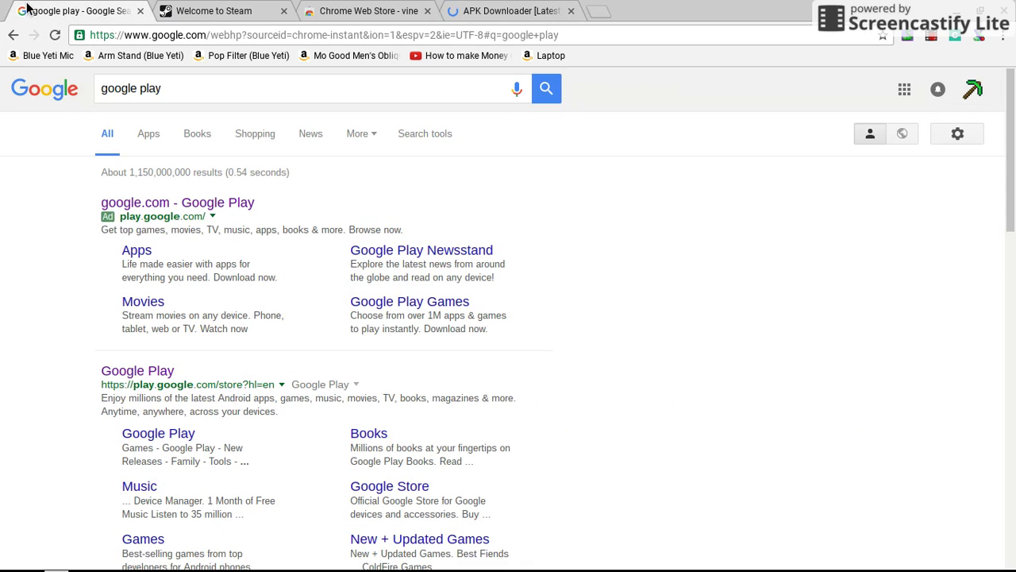
pyautogui.click(140, 11)
pyautogui.click(340, 13)
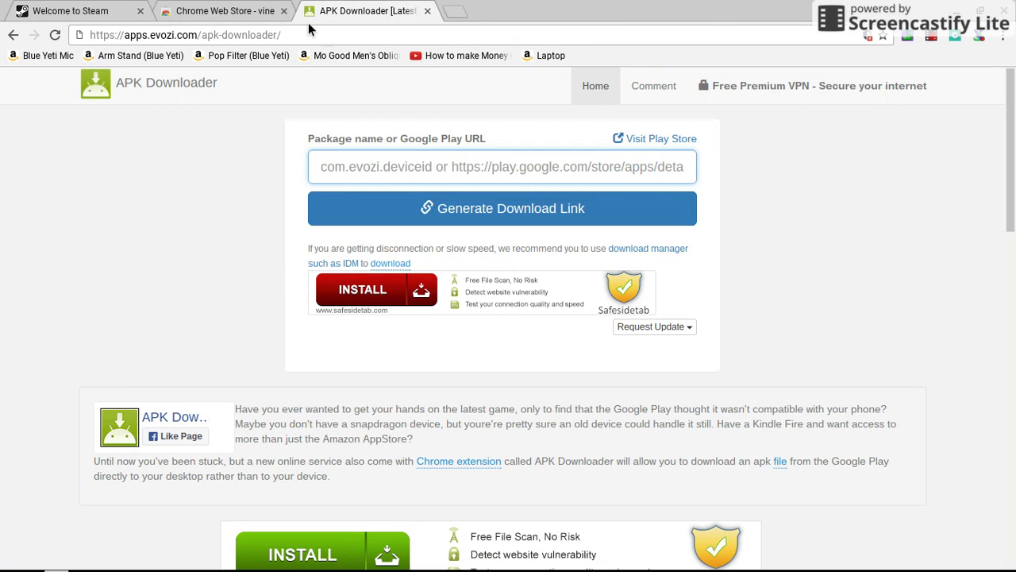
pyautogui.click(205, 16)
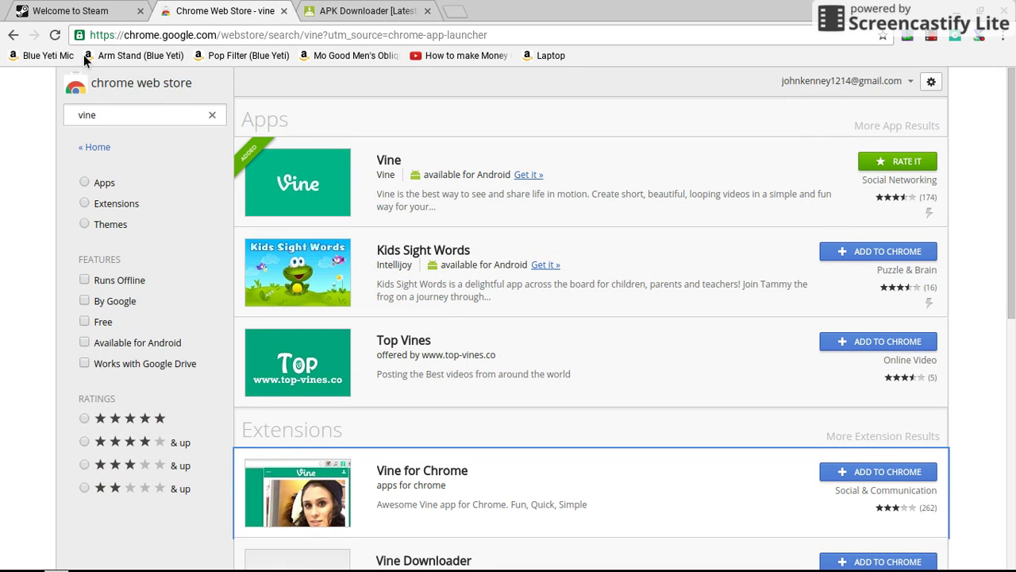
pyautogui.click(370, 12)
pyautogui.click(283, 12)
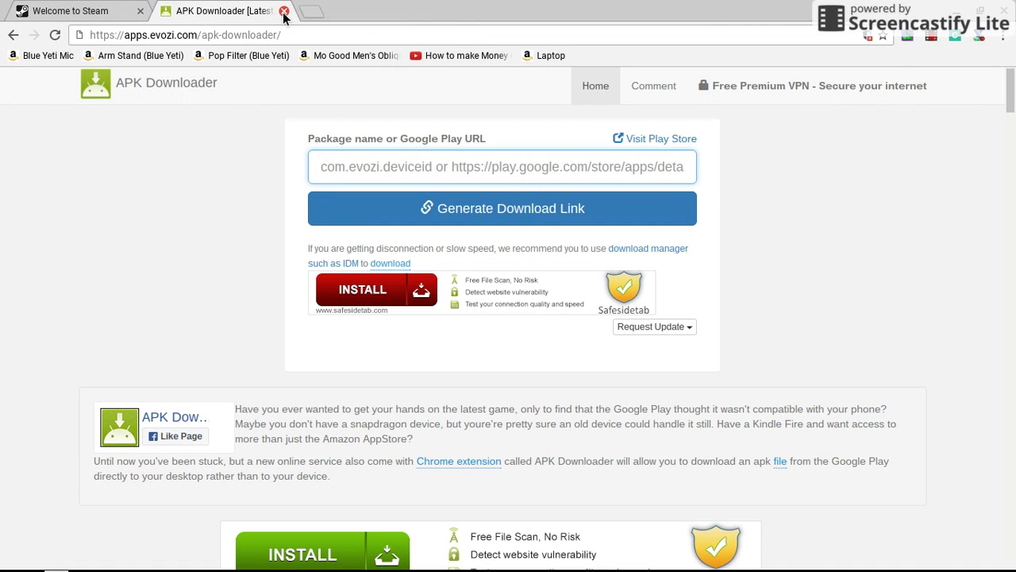
# Search Google for "google play" in a new tab and open the Google Play store from the results.
pyautogui.click(318, 18)
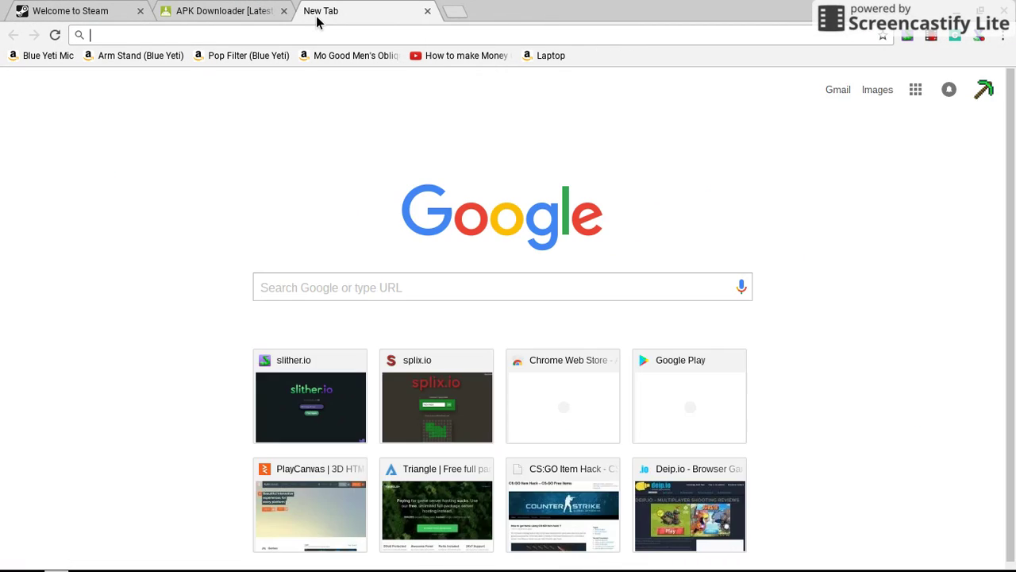
pyautogui.write('google play')
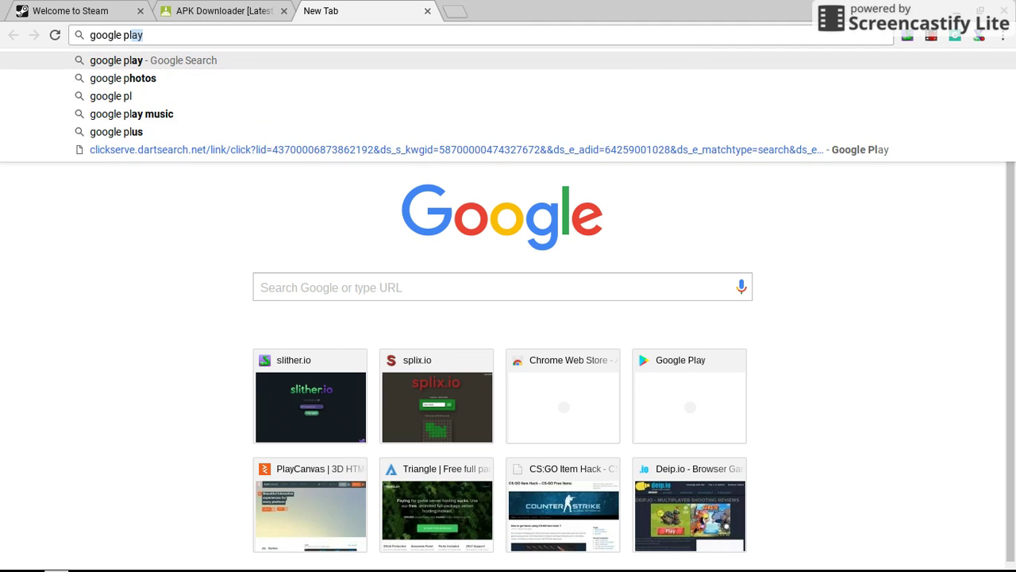
pyautogui.press('Return')
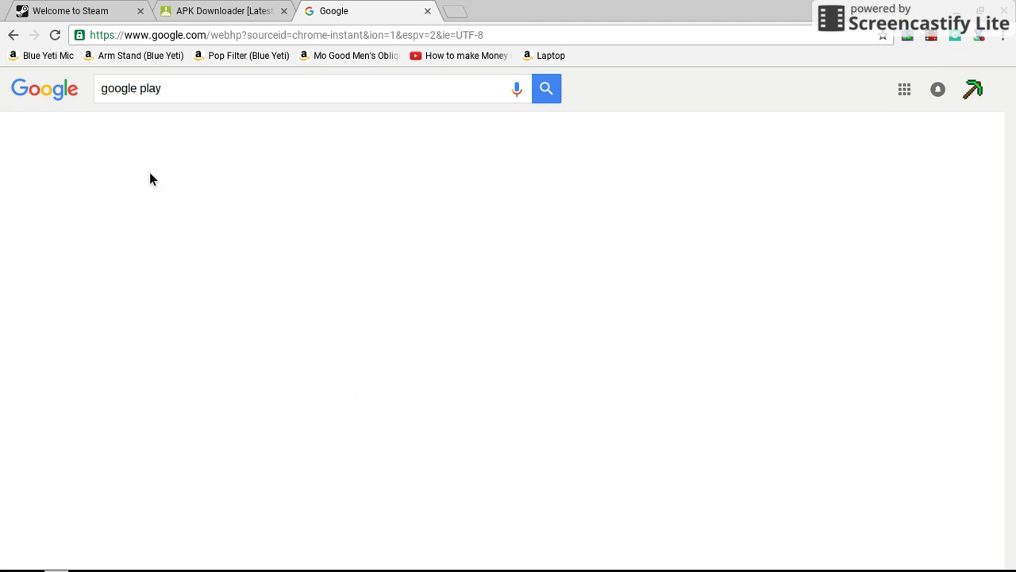
pyautogui.click(175, 208)
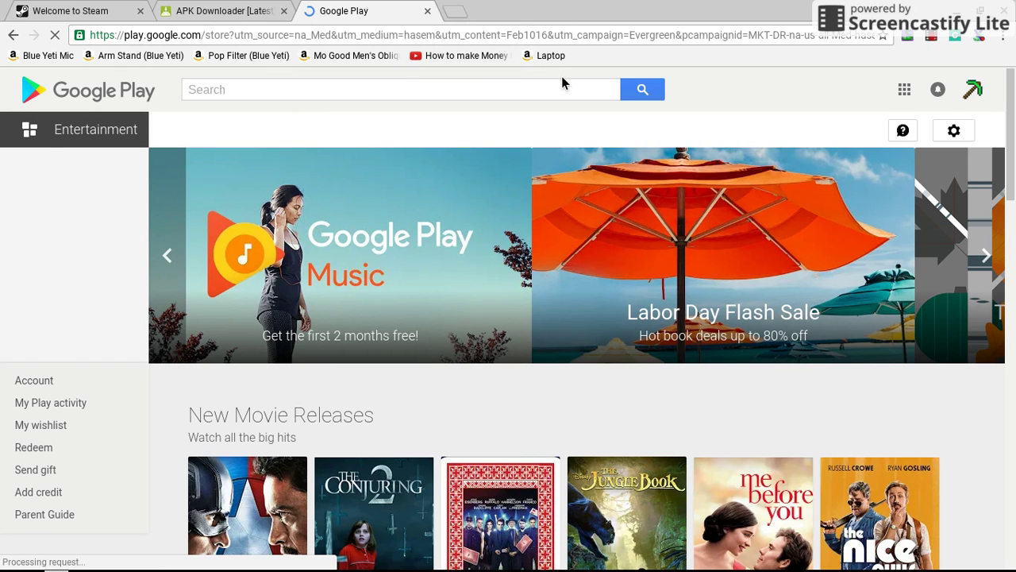
# Look through the launcher's second page of apps for Google Play, twerk and Vine, and close the launcher.
pyautogui.click(15, 553)
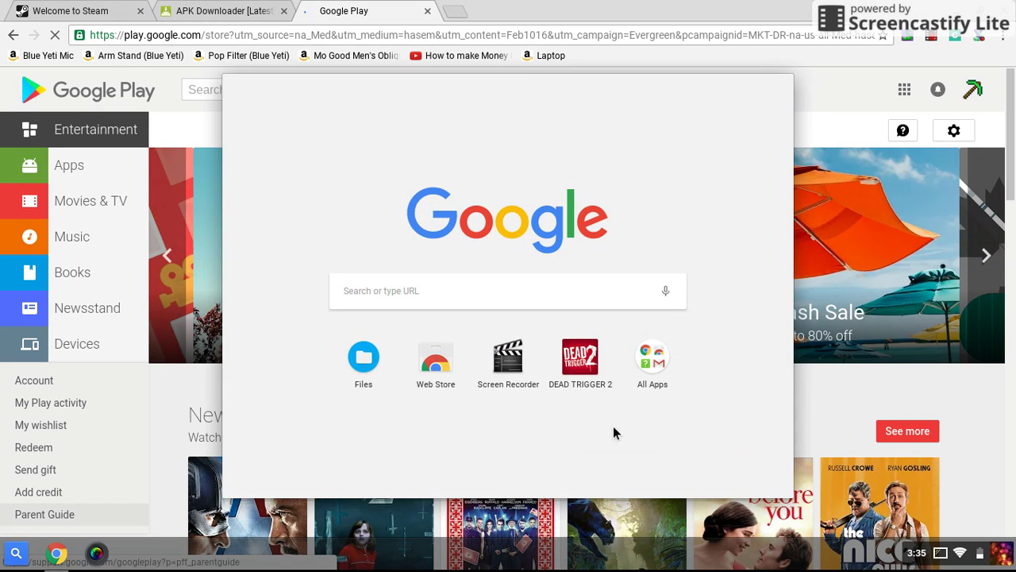
pyautogui.click(647, 364)
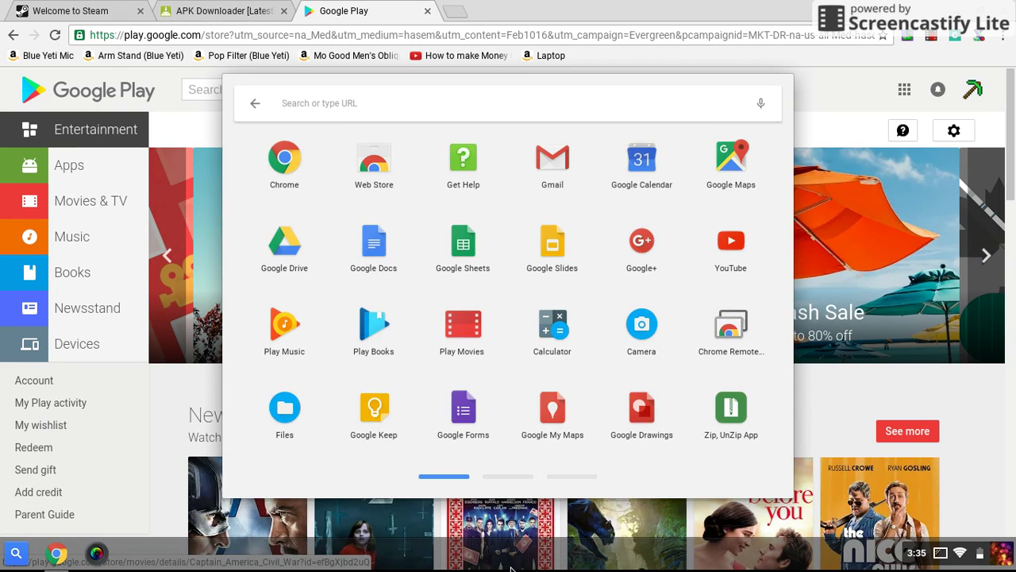
pyautogui.click(521, 479)
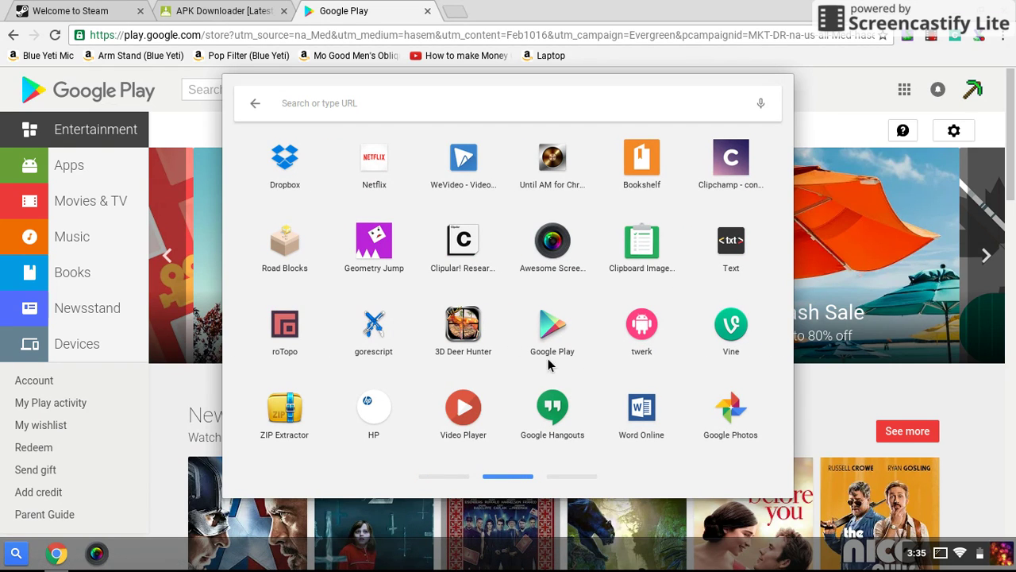
pyautogui.click(18, 553)
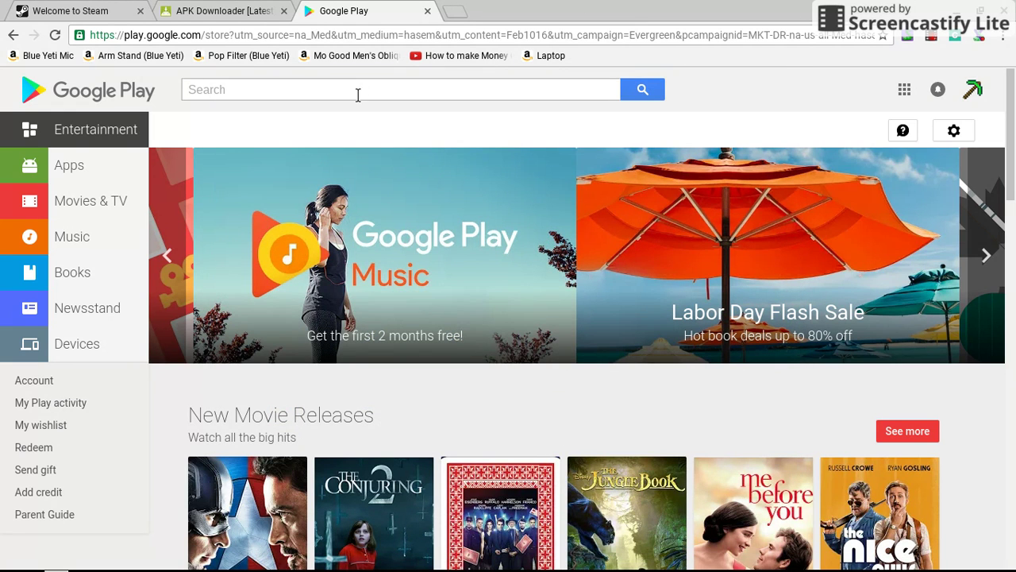
# Search Google Play for "steam" and open the page of the Steam app by Valve Corporation.
pyautogui.click(357, 98)
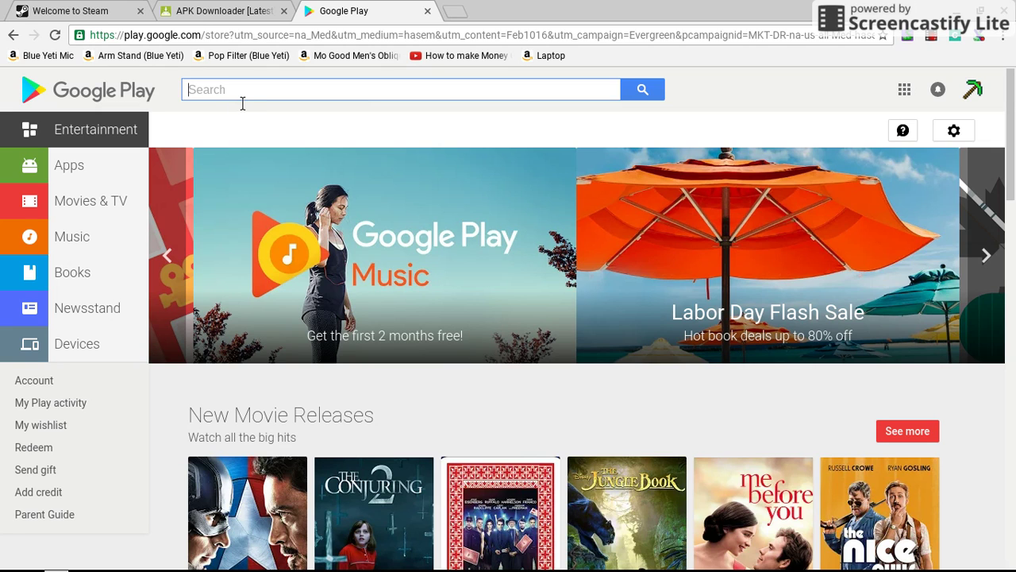
pyautogui.write('steam')
pyautogui.press('Return')
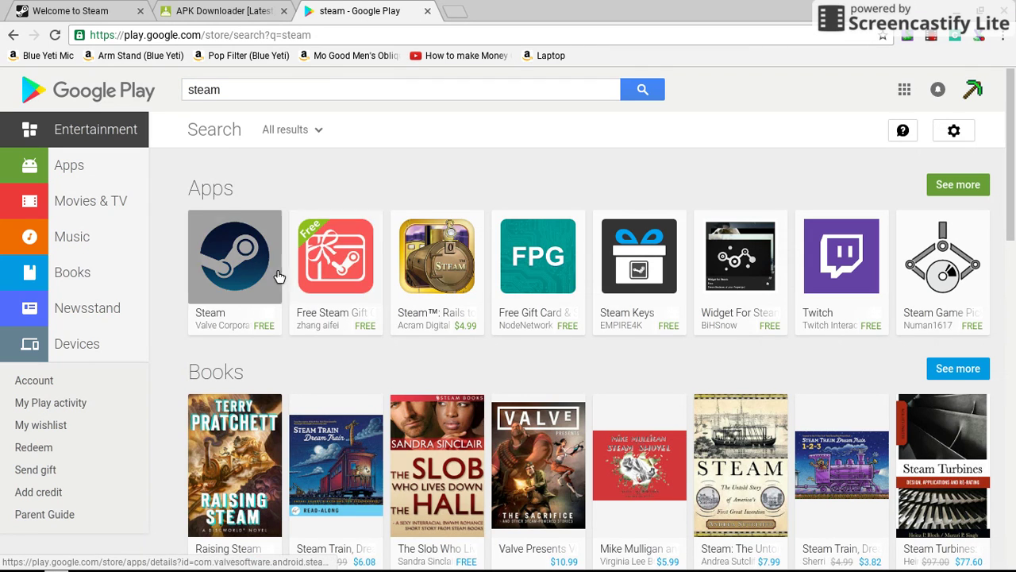
pyautogui.click(256, 270)
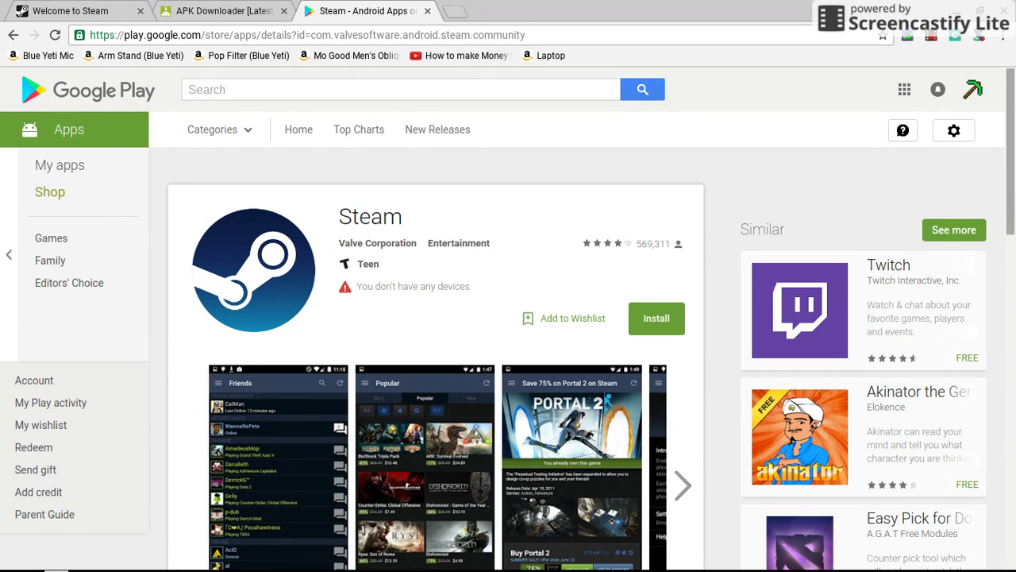
# Copy the Steam app page's URL and paste it into APK Downloader's package name or Google Play URL field.
pyautogui.scroll(-3, 508, 318)
pyautogui.scroll(2, 508, 334)
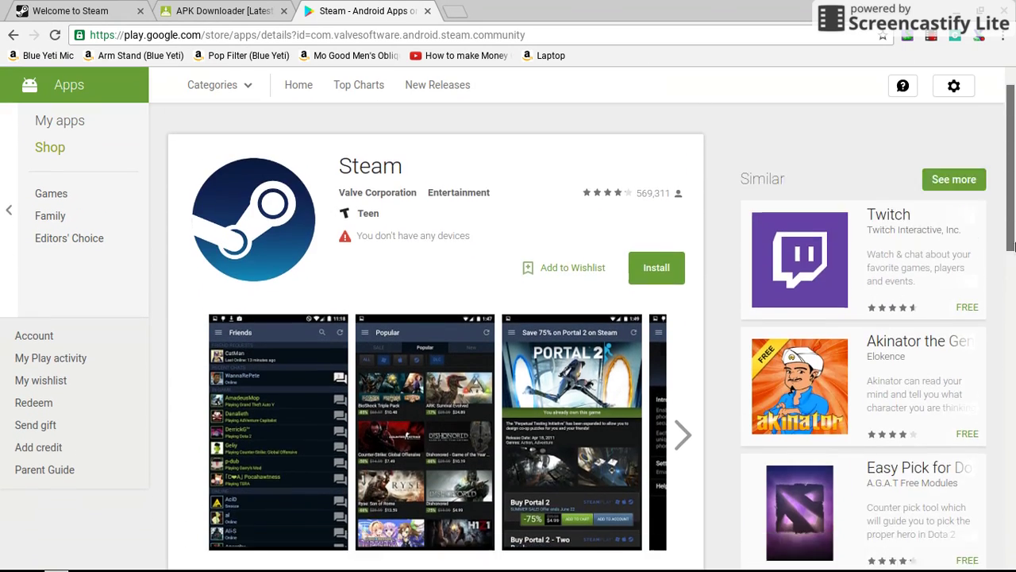
pyautogui.scroll(-3, 1011, 287)
pyautogui.moveTo(1011, 288); pyautogui.dragTo(1011, 198)
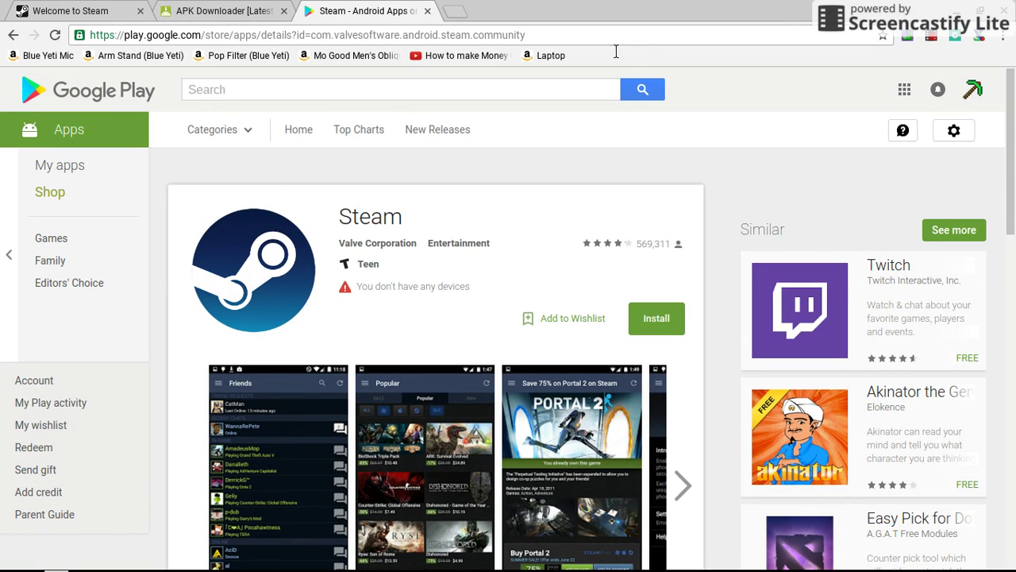
pyautogui.moveTo(566, 38); pyautogui.dragTo(69, 38)
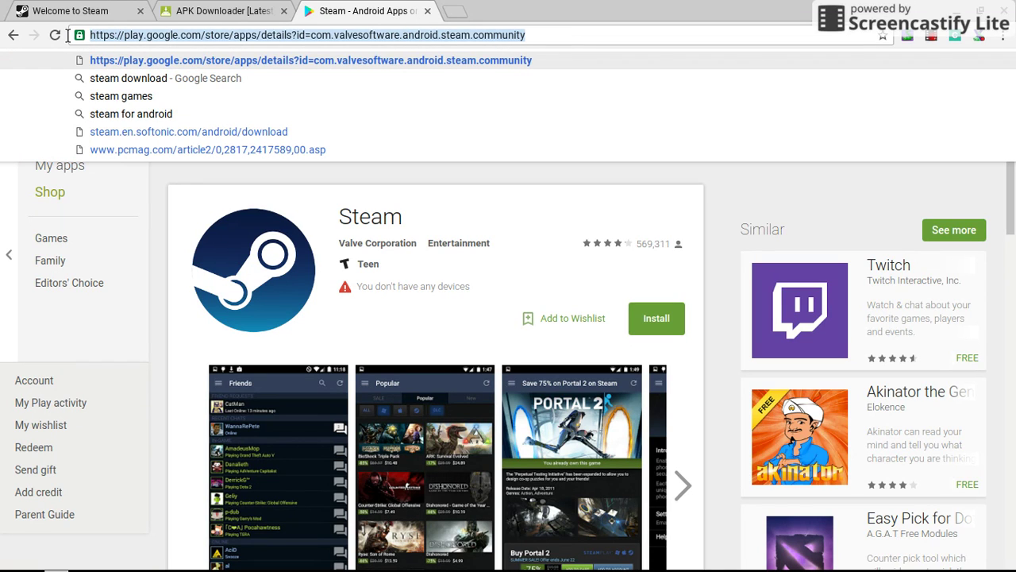
pyautogui.rightClick(323, 37)
pyautogui.click(349, 109)
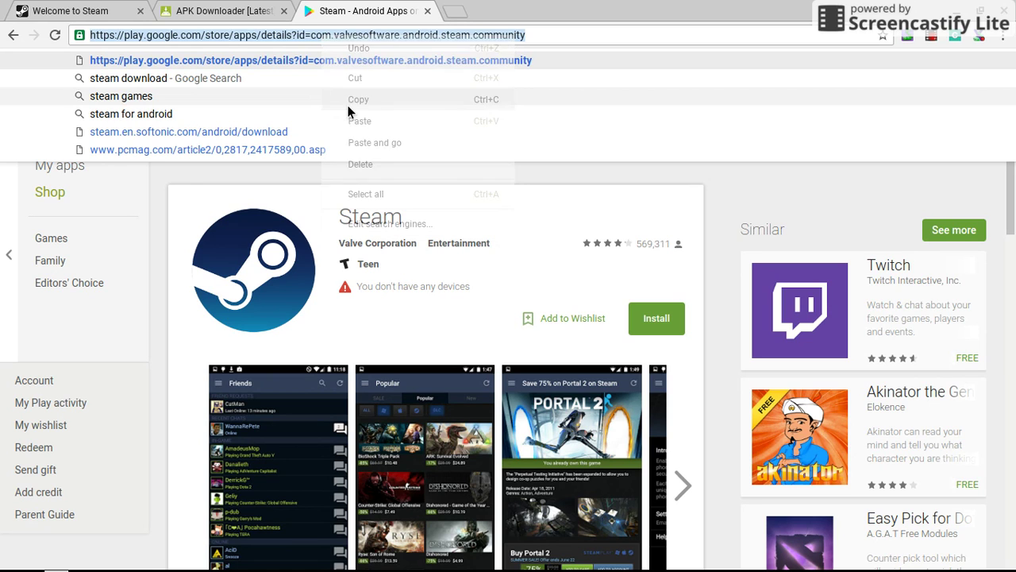
pyautogui.click(197, 20)
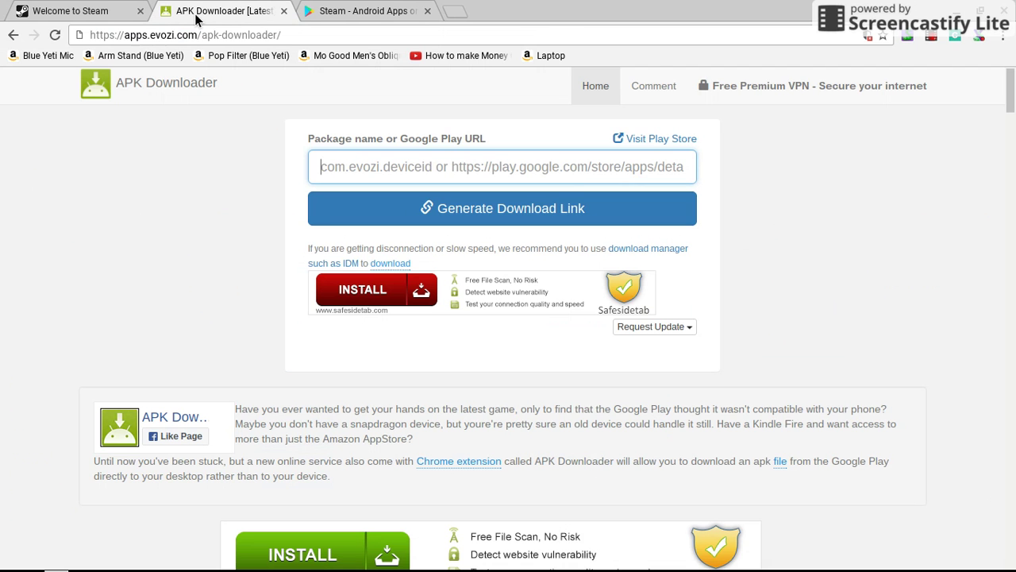
pyautogui.rightClick(440, 175)
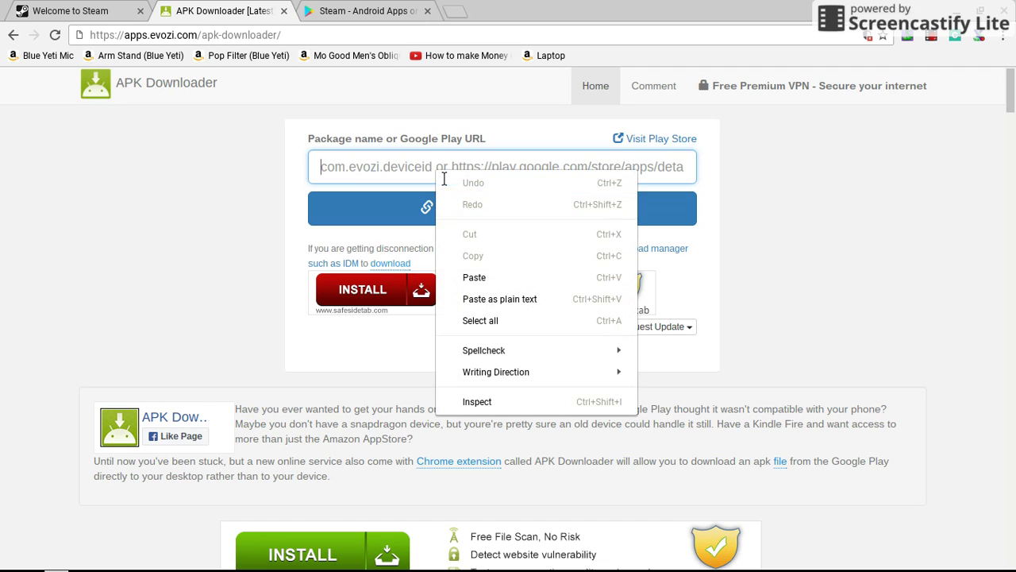
pyautogui.click(486, 277)
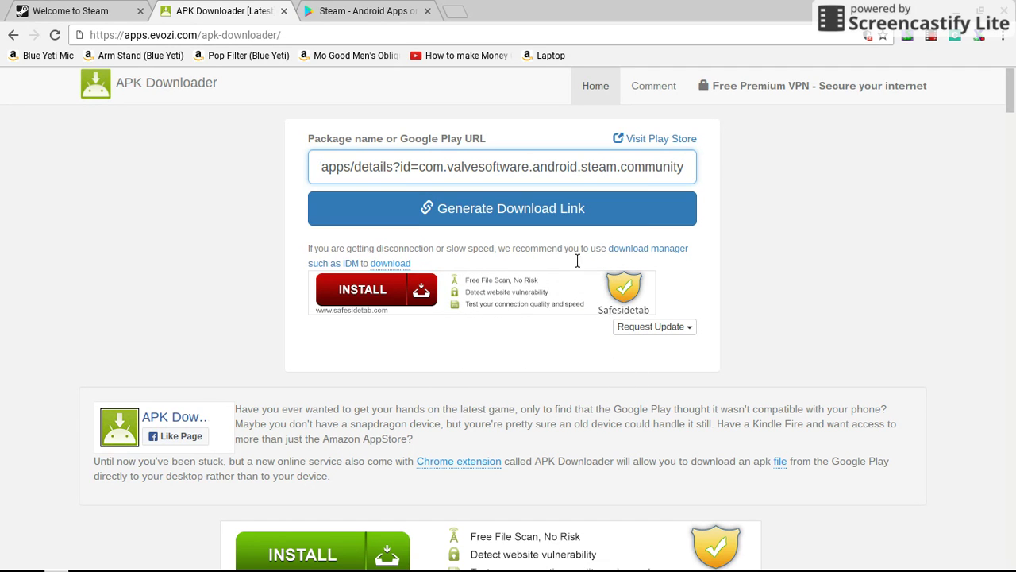
# Generate the download link for the Steam app and download the com.valvesoftware.android.steam.community APK.
pyautogui.click(474, 221)
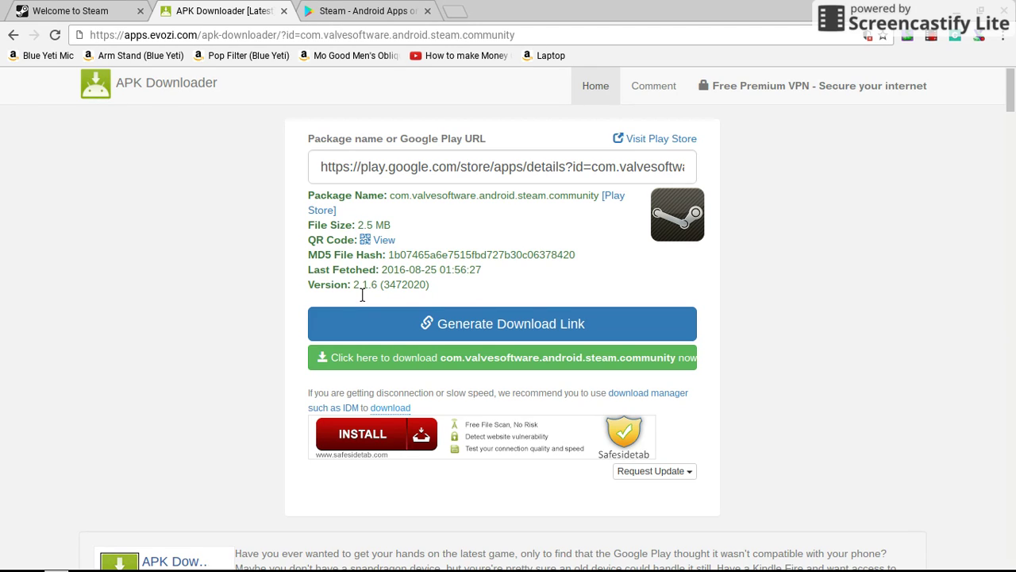
pyautogui.moveTo(354, 291); pyautogui.dragTo(385, 292)
pyautogui.click(448, 360)
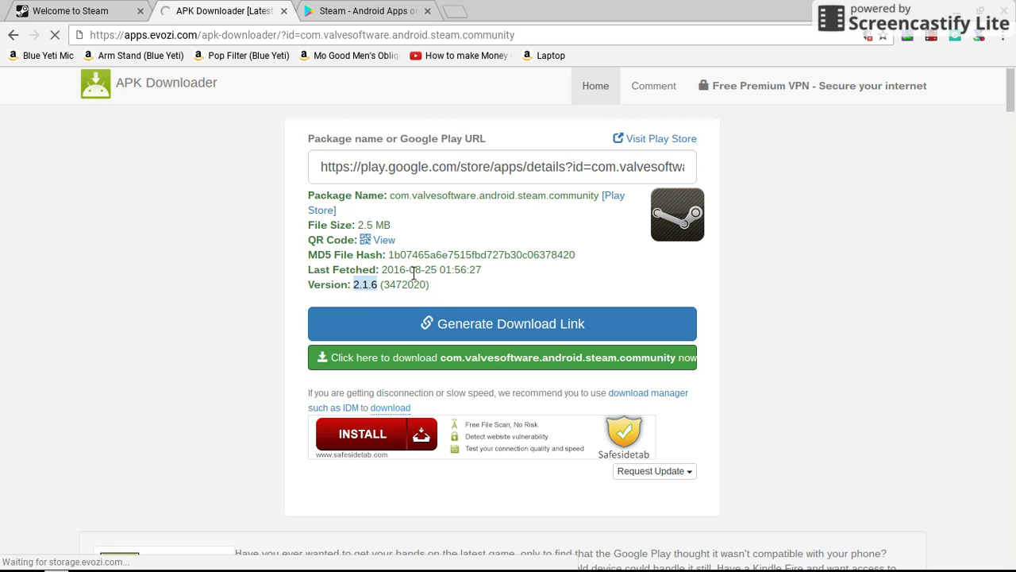
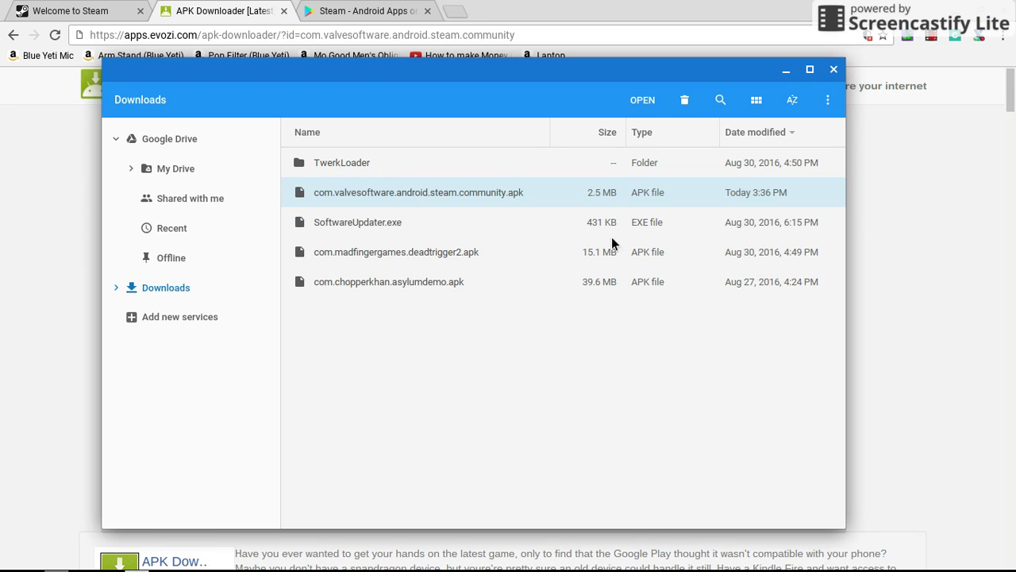
# Create a new folder in Downloads and try to name it TwerkLoader.
pyautogui.click(837, 110)
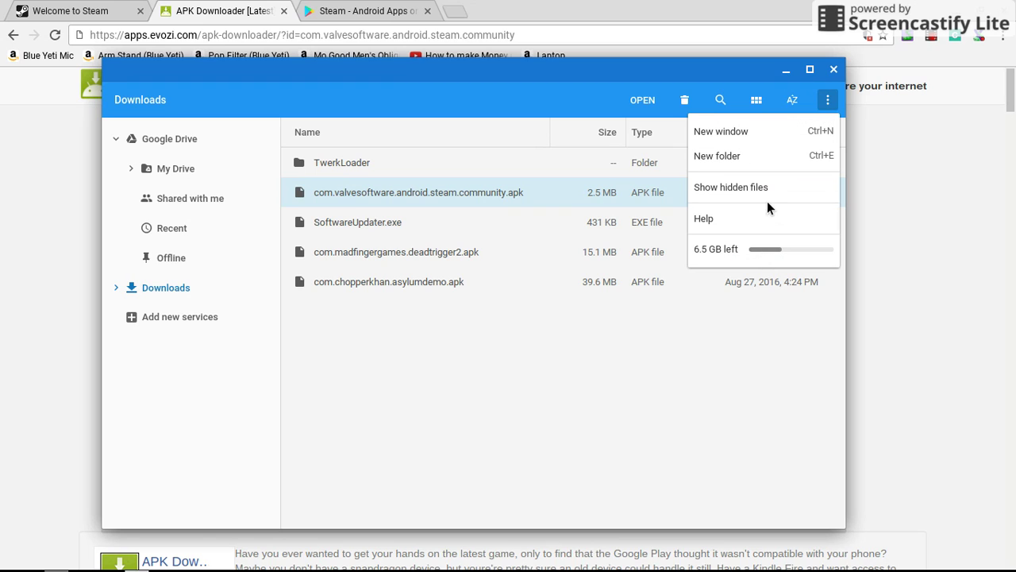
pyautogui.click(723, 155)
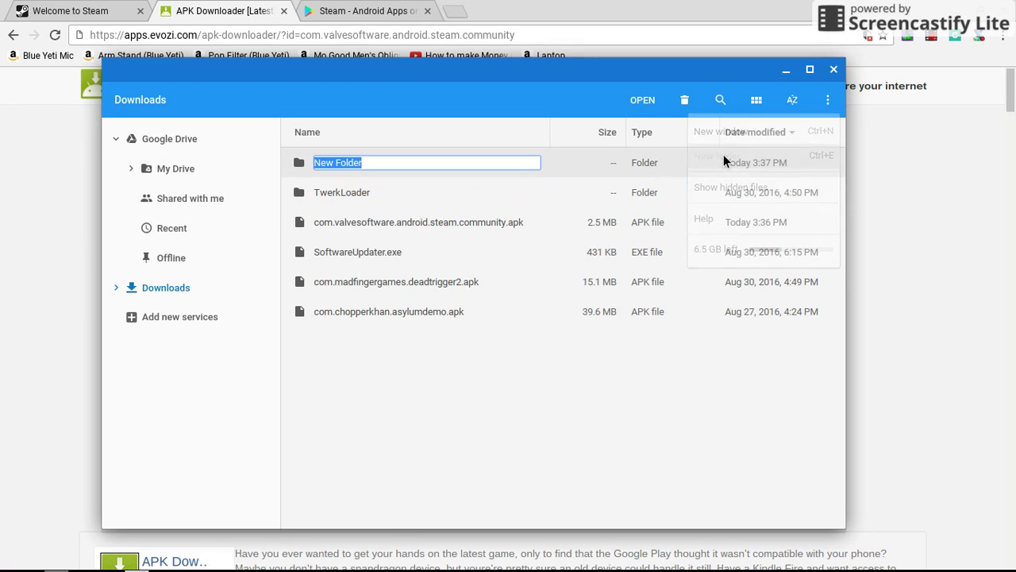
pyautogui.press('BackSpace')
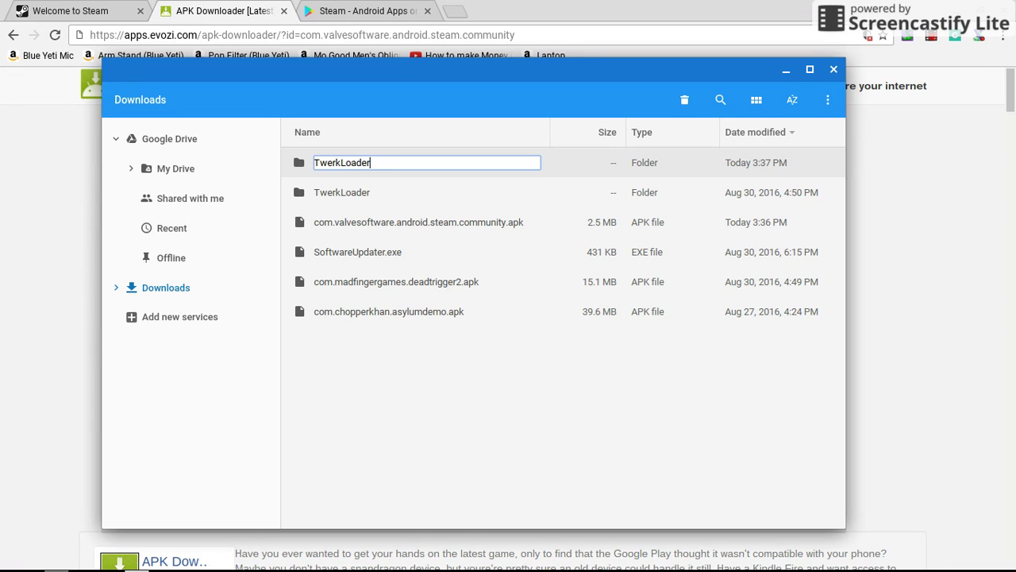
pyautogui.press('Return')
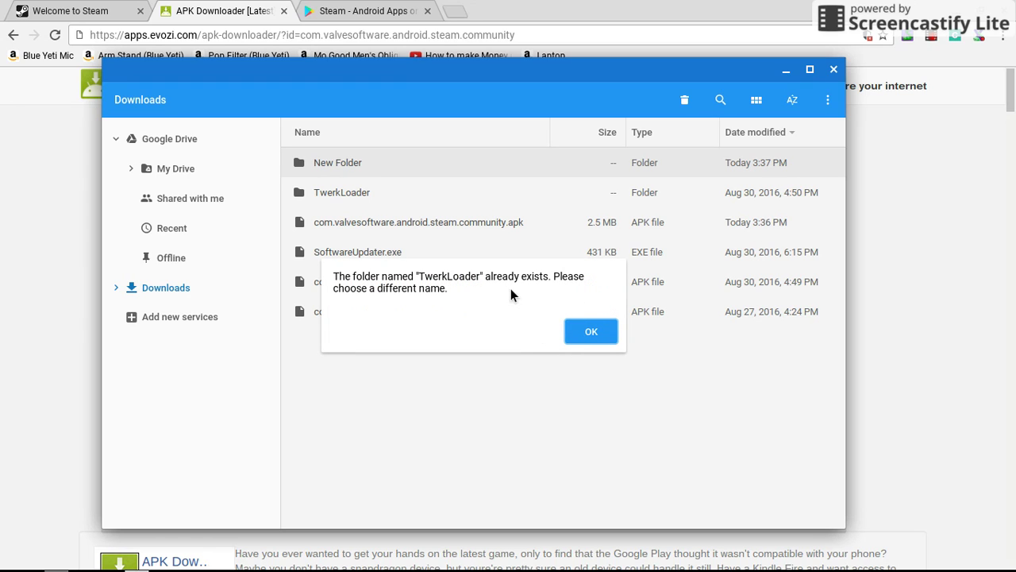
pyautogui.click(603, 339)
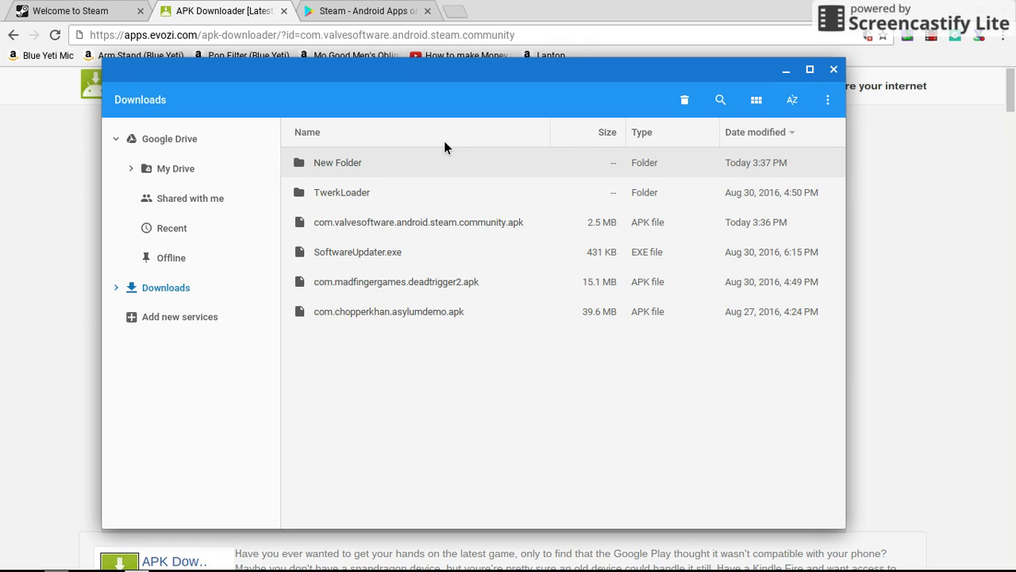
# Cut New Folder in Downloads and open the existing TwerkLoader folder.
pyautogui.rightClick(446, 170)
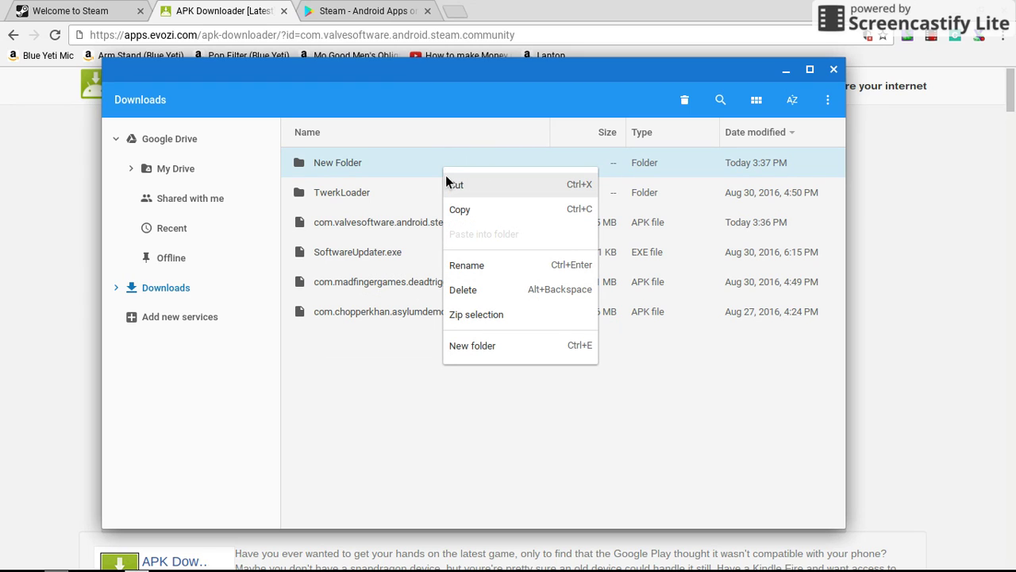
pyautogui.click(456, 187)
pyautogui.doubleClick(388, 198)
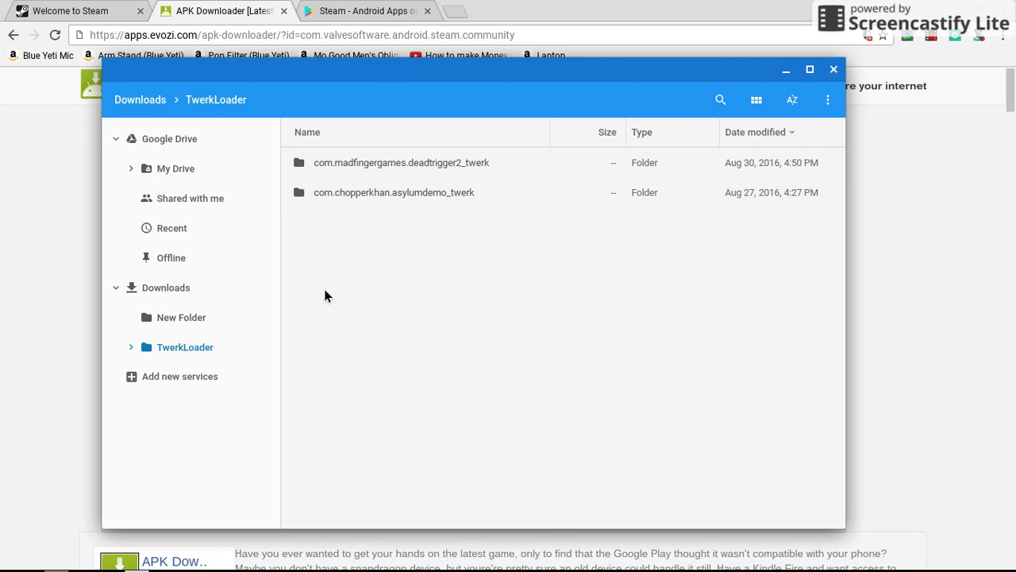
# Delete the com.chopperkhan.asylumdemo_twerk and com.madfingergames.deadtrigger2_twerk folders from the TwerkLoader folder.
pyautogui.rightClick(377, 197)
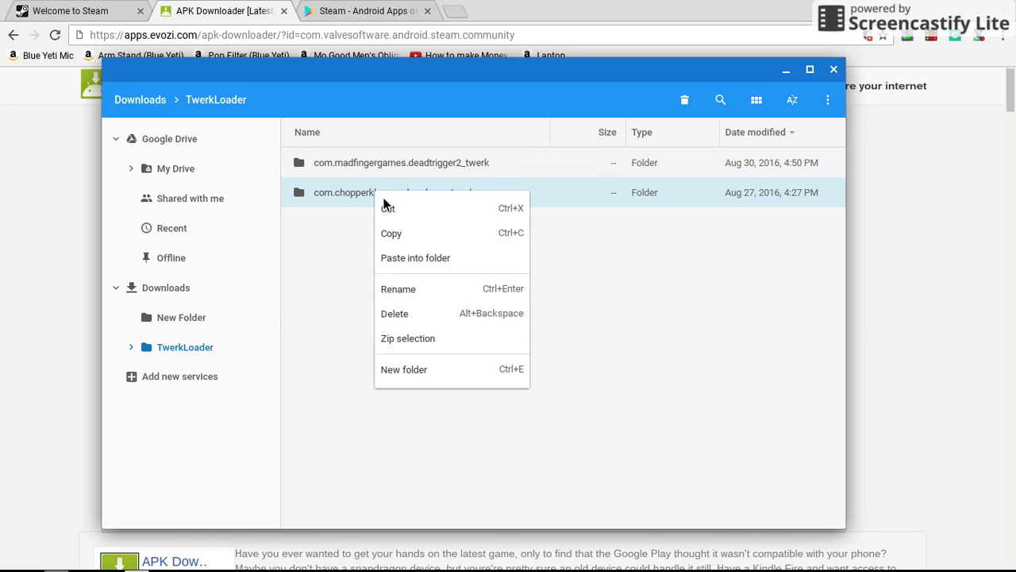
pyautogui.click(401, 208)
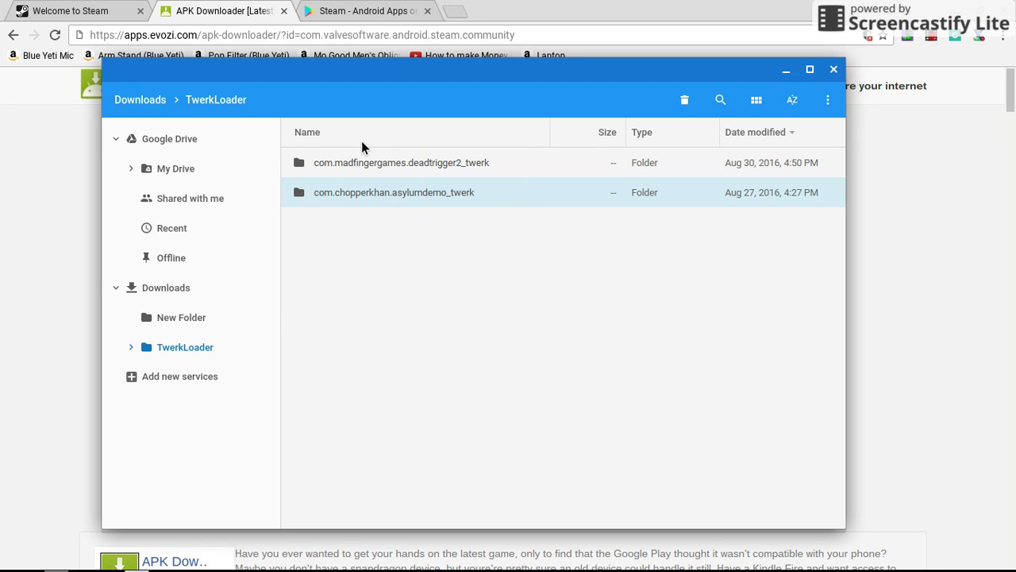
pyautogui.rightClick(360, 194)
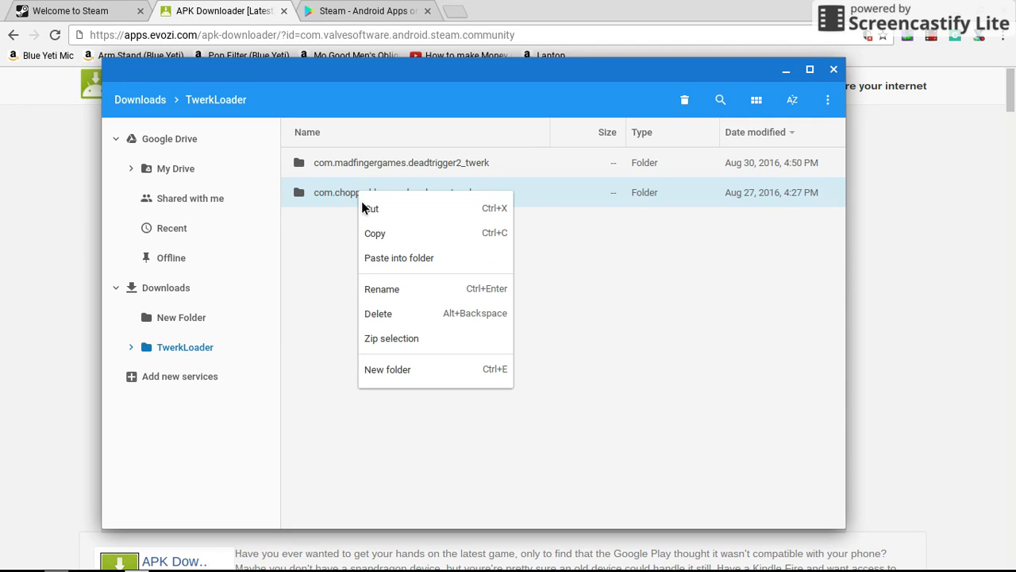
pyautogui.click(383, 317)
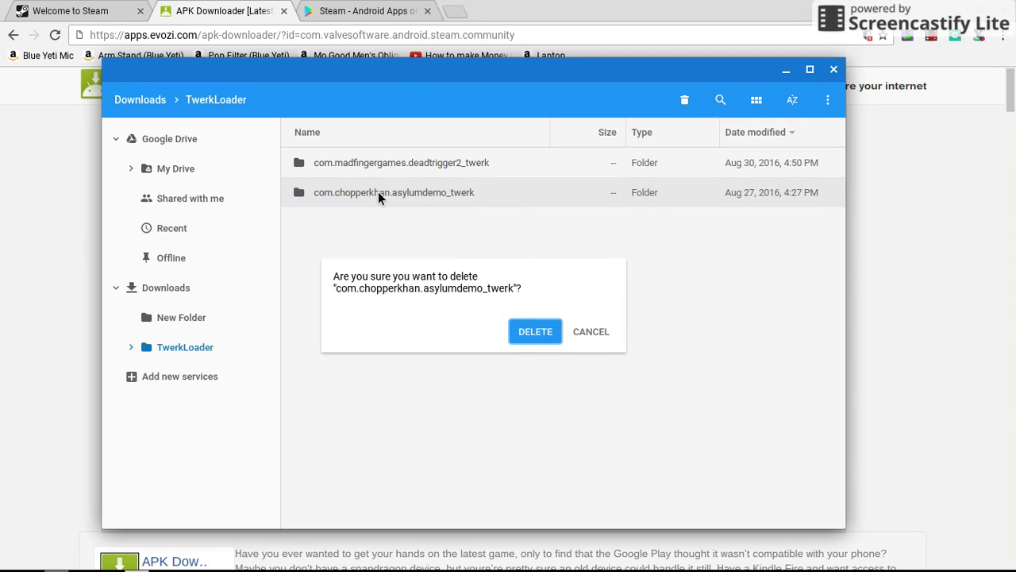
pyautogui.click(534, 331)
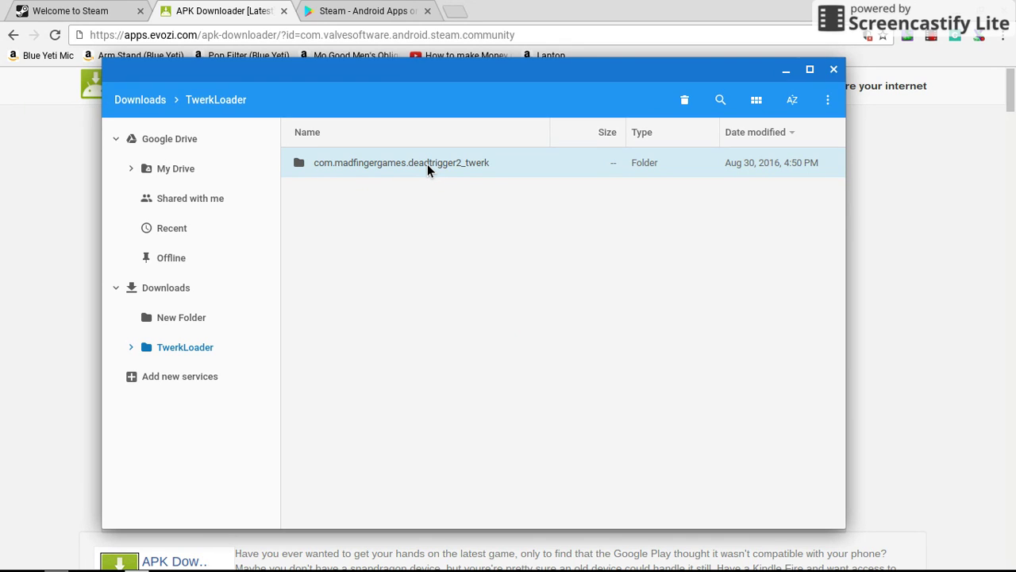
pyautogui.rightClick(427, 163)
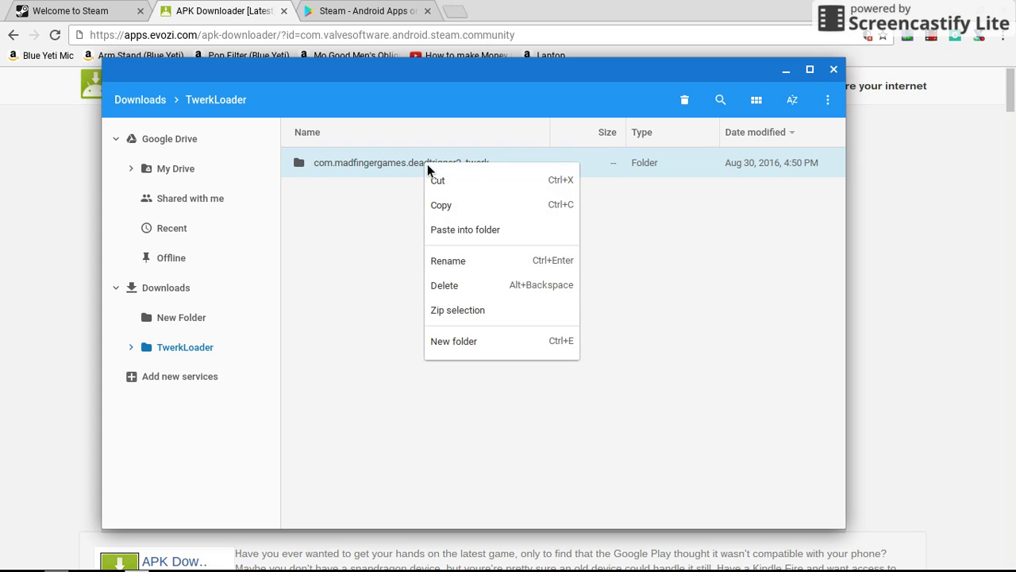
pyautogui.click(457, 295)
pyautogui.click(532, 332)
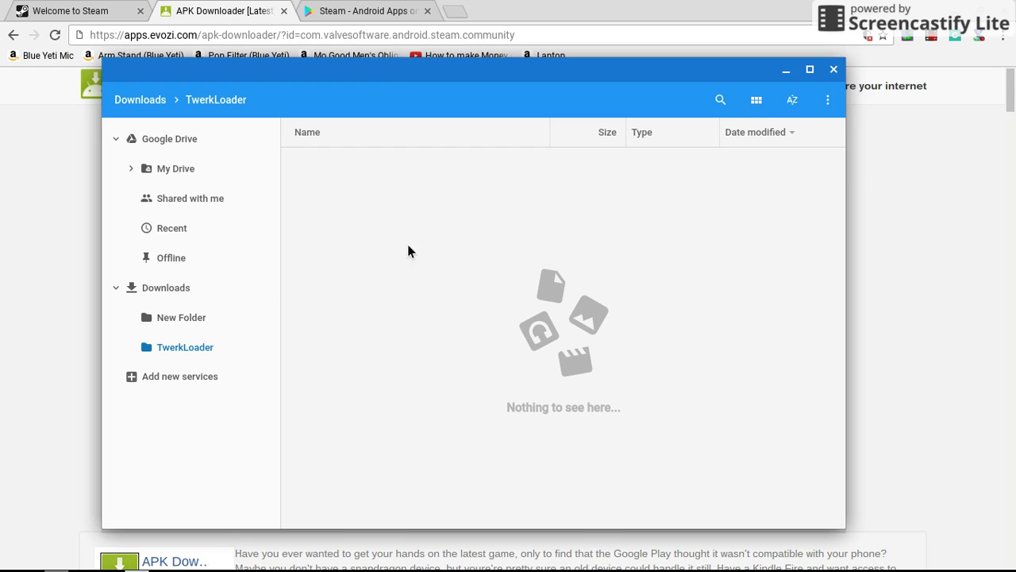
# Move com.valvesoftware.android.steam.community.apk from Downloads into the TwerkLoader folder and close the file manager.
pyautogui.click(194, 326)
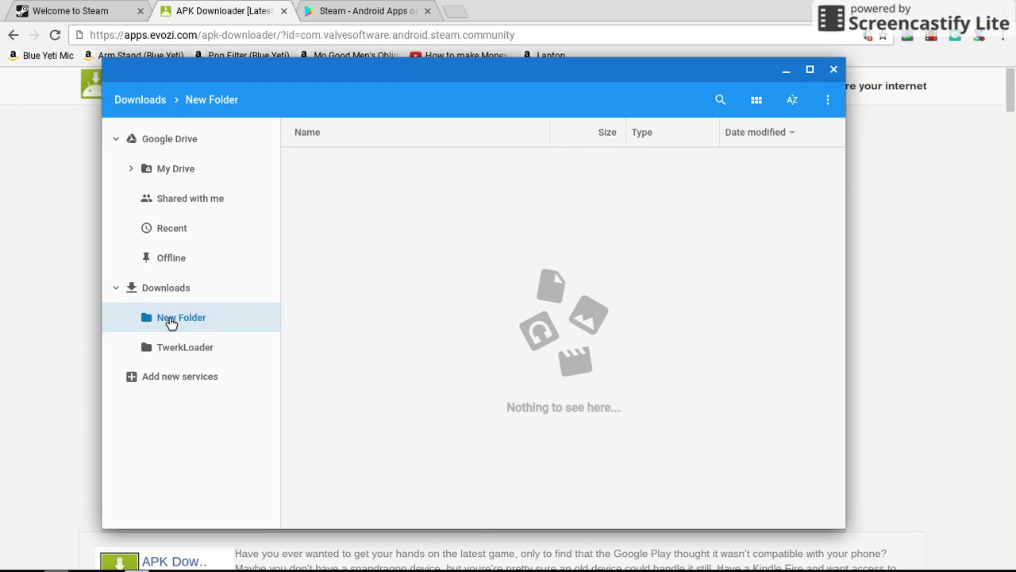
pyautogui.click(171, 296)
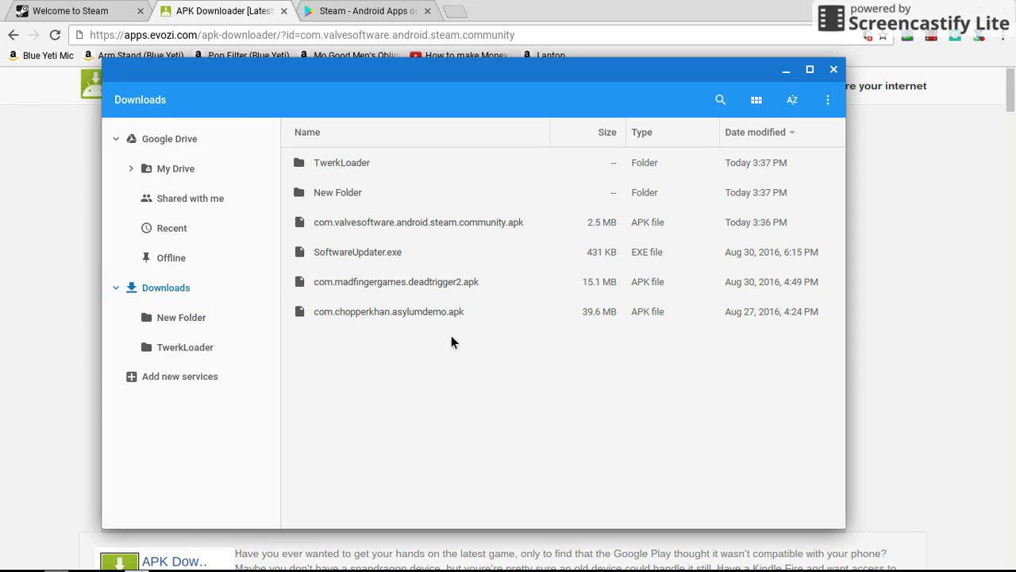
pyautogui.click(472, 317)
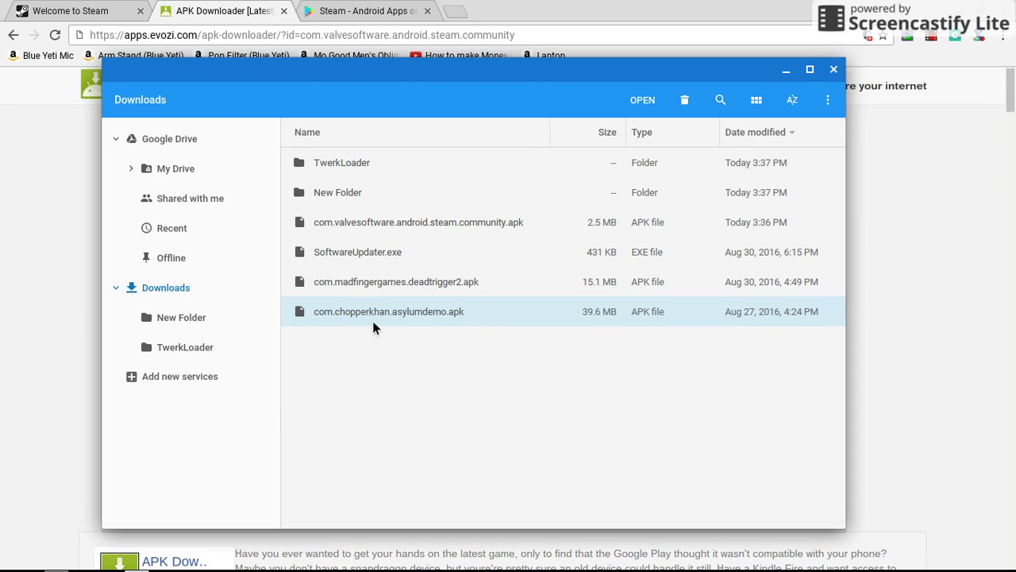
pyautogui.click(345, 168)
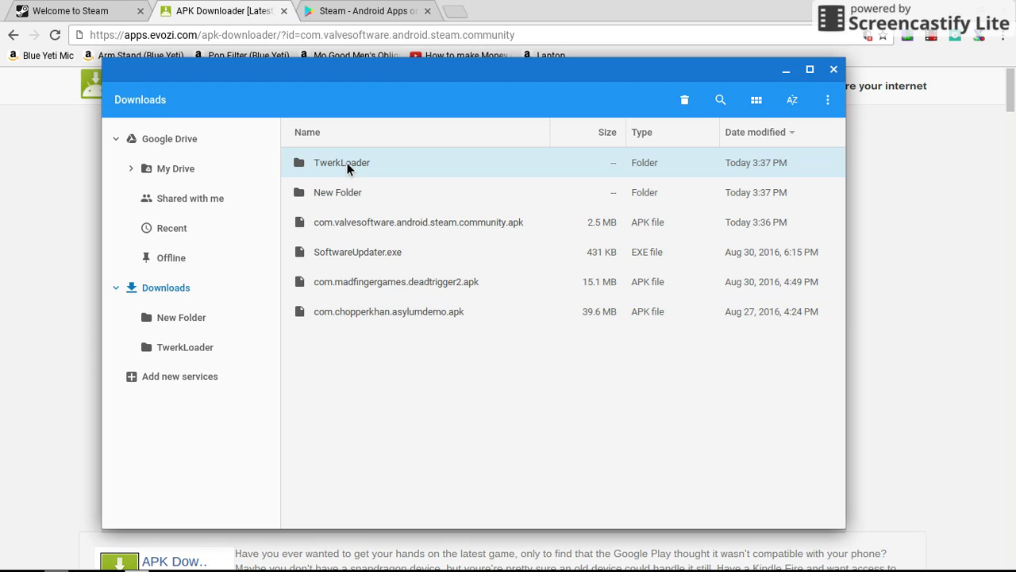
pyautogui.doubleClick(347, 168)
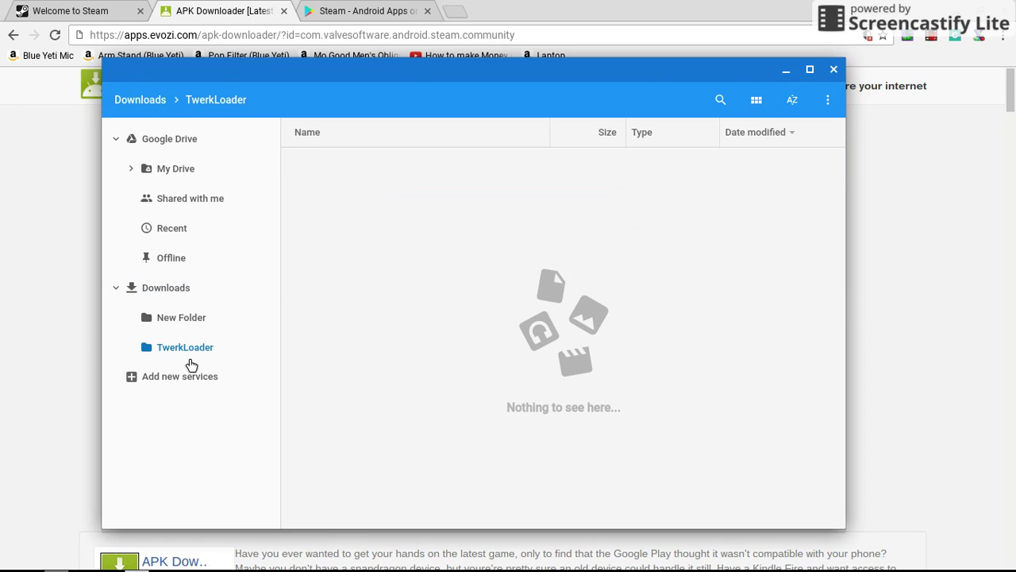
pyautogui.click(169, 289)
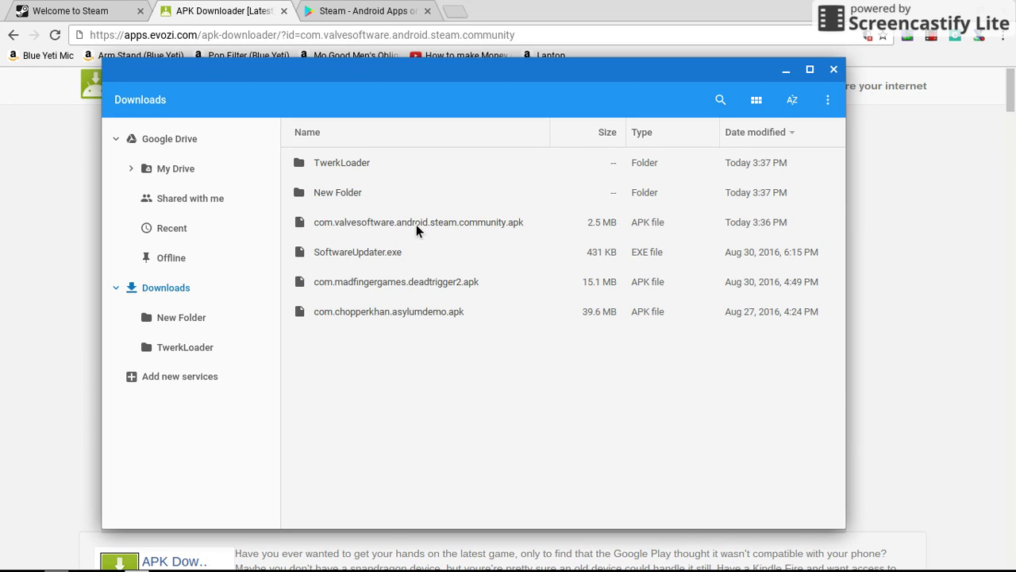
pyautogui.moveTo(429, 226); pyautogui.dragTo(162, 350)
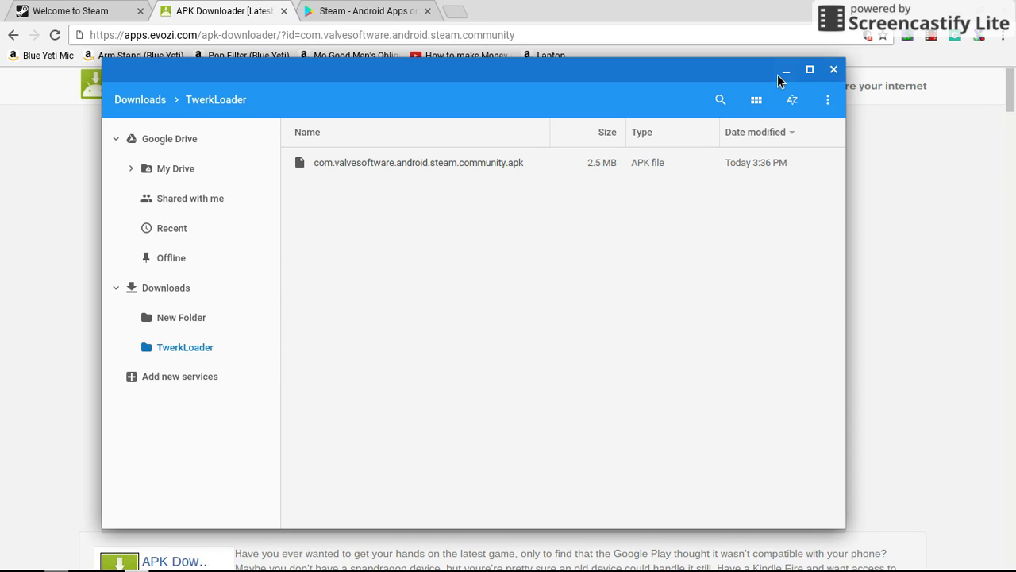
pyautogui.click(834, 73)
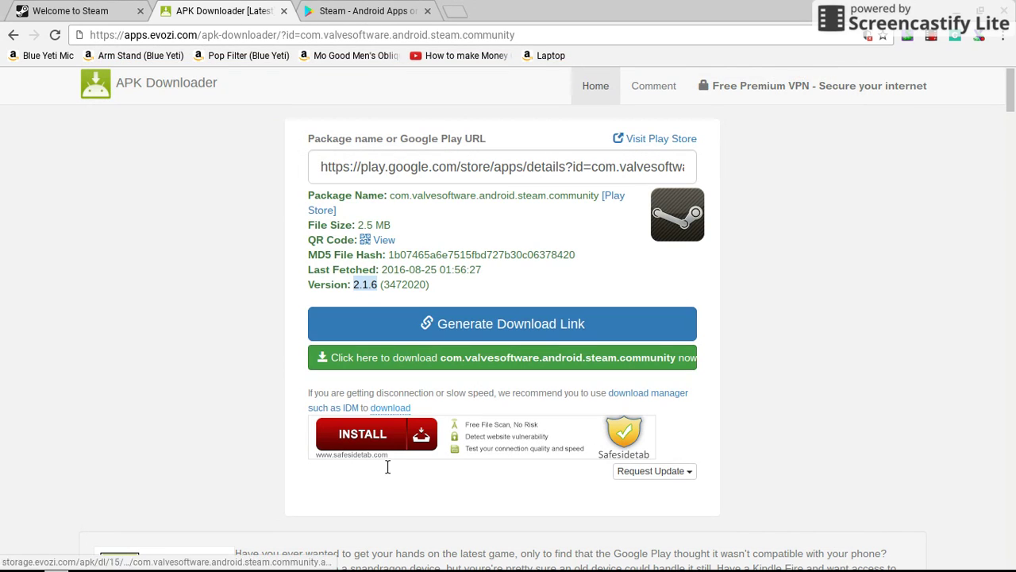
# Launch the twerk app from the launcher's full list of apps.
pyautogui.click(17, 553)
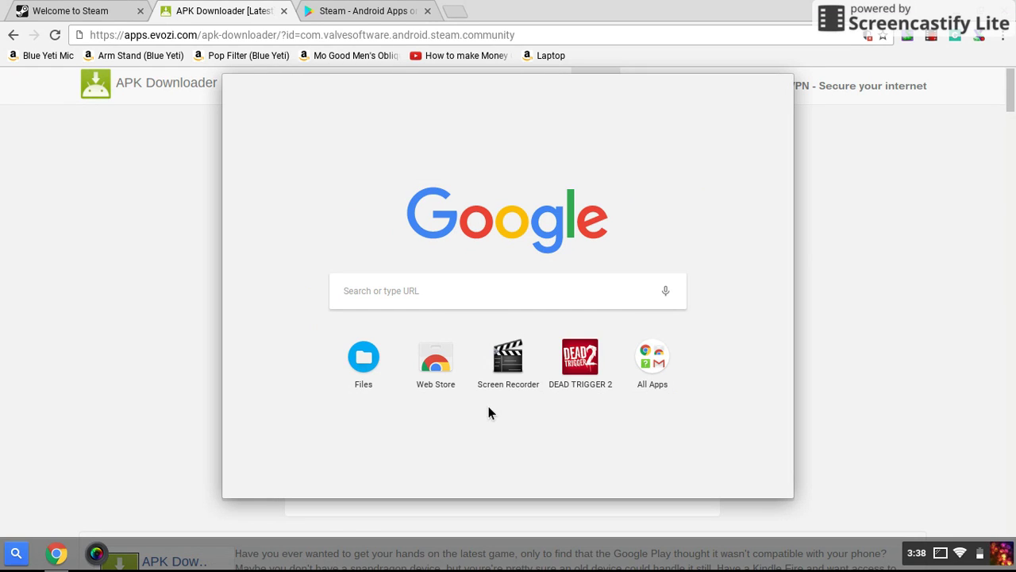
pyautogui.click(658, 361)
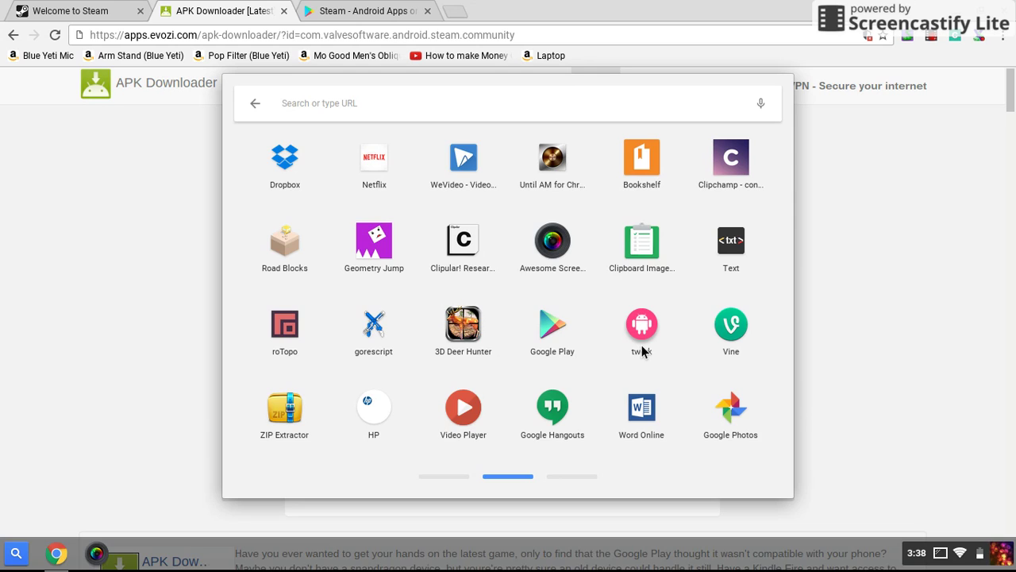
pyautogui.click(642, 326)
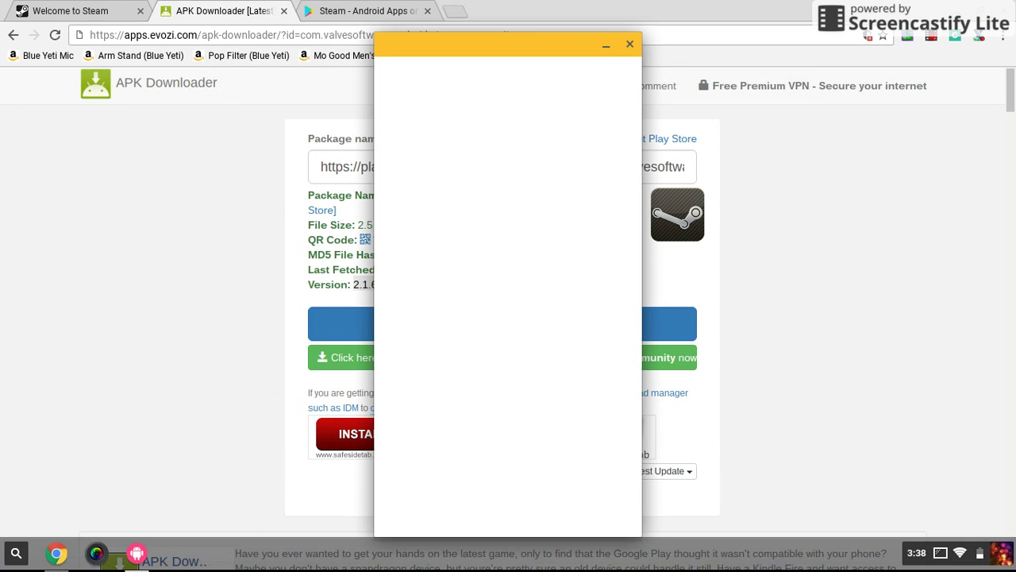
# Launch Vine from the launcher, move its window off the twerk window and close it.
pyautogui.click(3, 561)
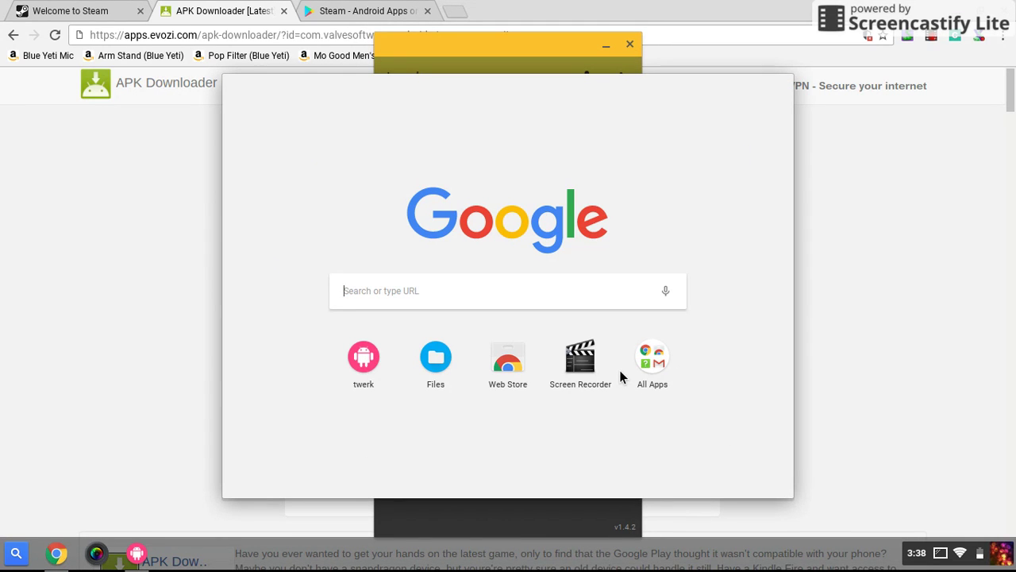
pyautogui.click(650, 367)
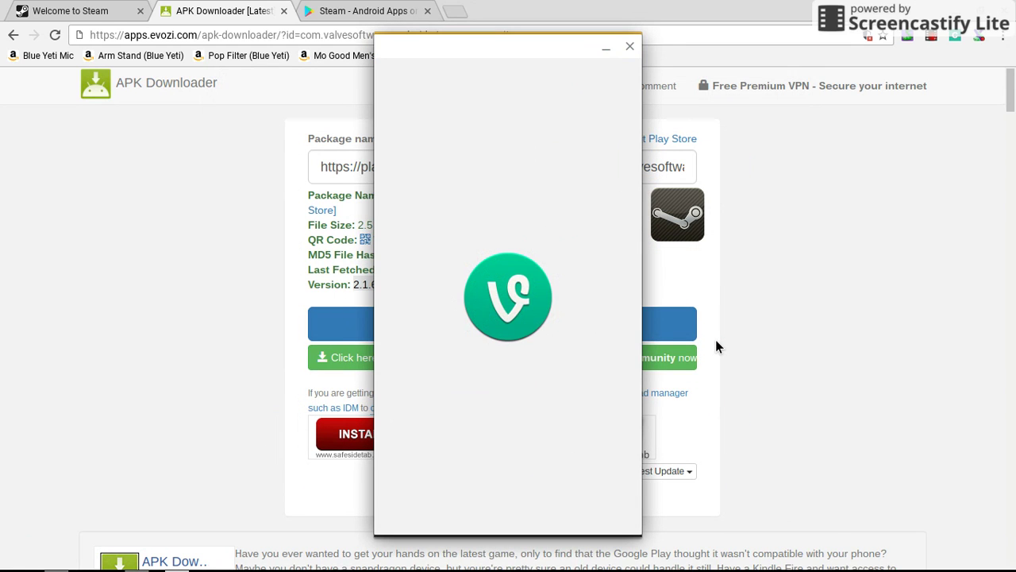
pyautogui.moveTo(469, 56); pyautogui.dragTo(684, 92)
pyautogui.click(845, 92)
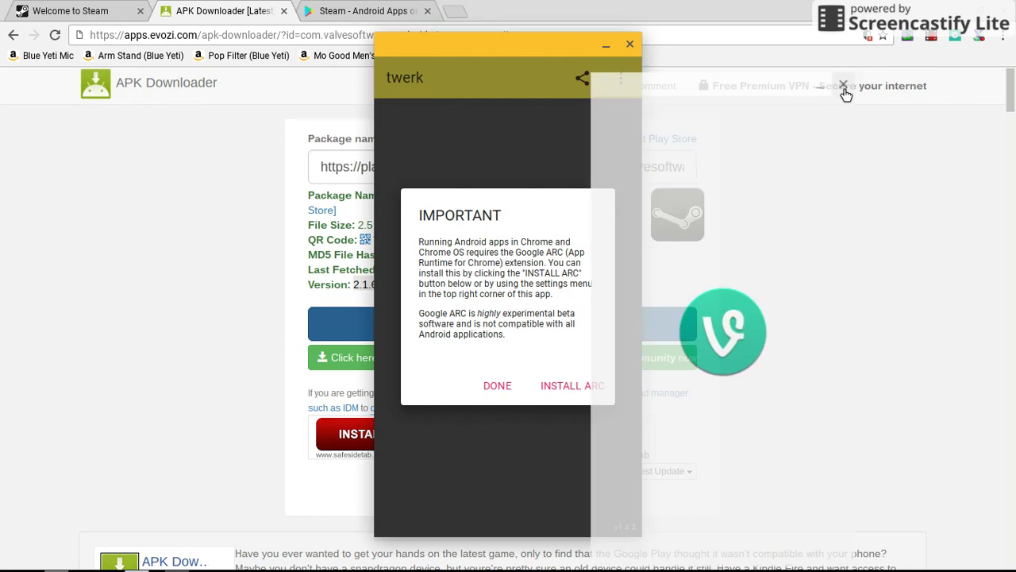
# Dismiss twerk's notice about Google ARC and load the Steam APK from the TwerkLoader folder in Downloads.
pyautogui.click(510, 389)
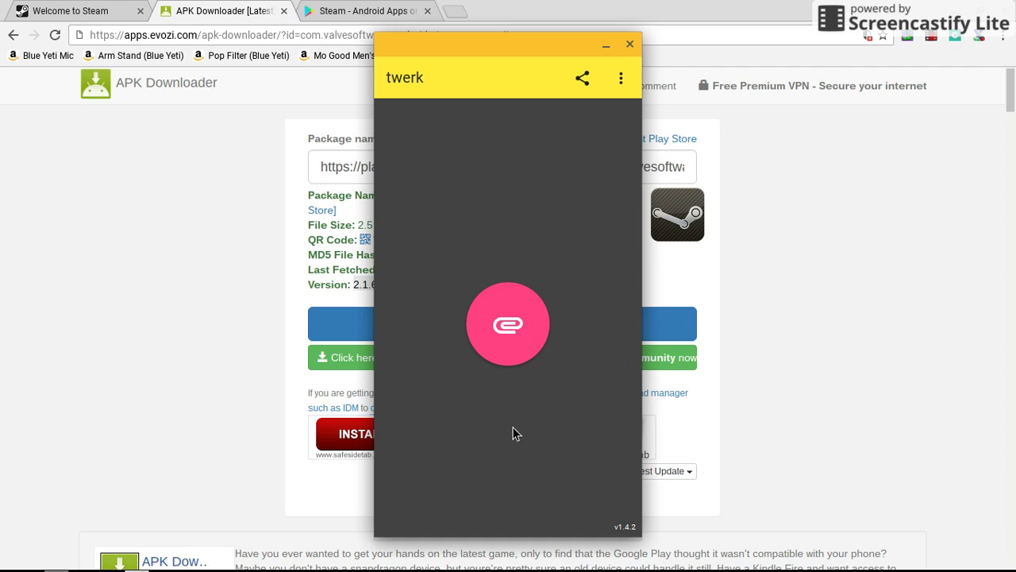
pyautogui.click(519, 338)
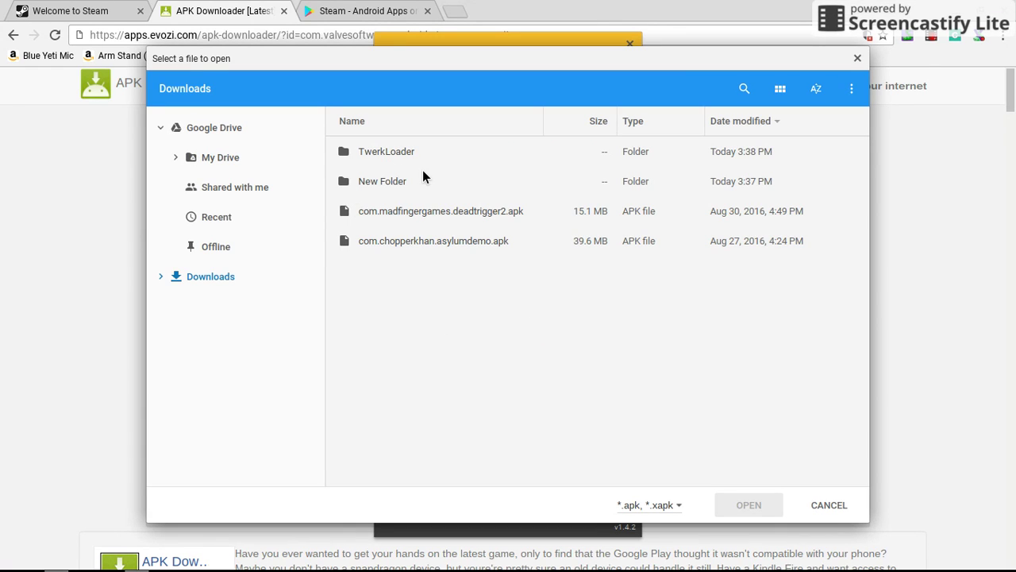
pyautogui.doubleClick(424, 163)
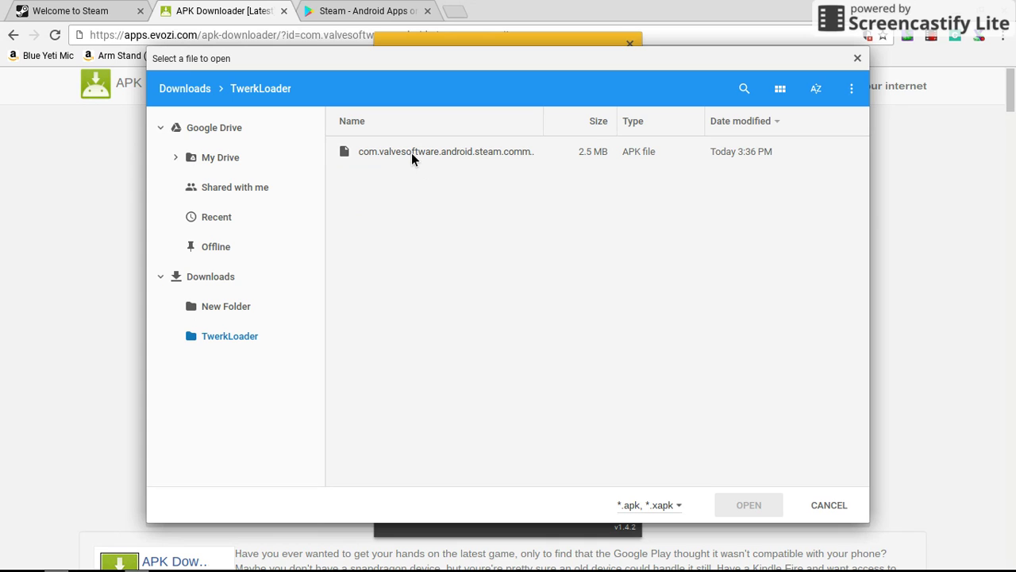
pyautogui.click(413, 158)
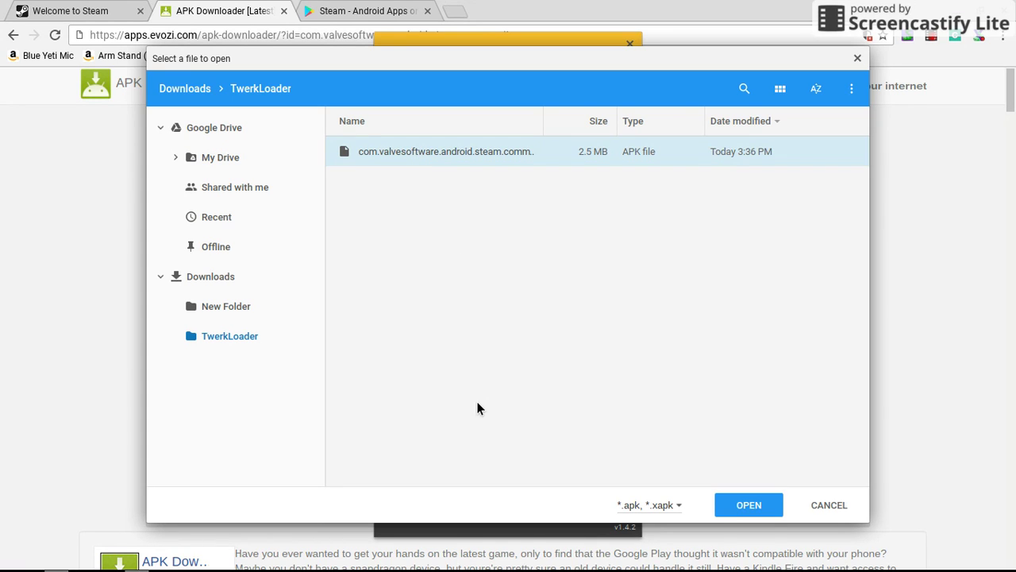
pyautogui.click(749, 505)
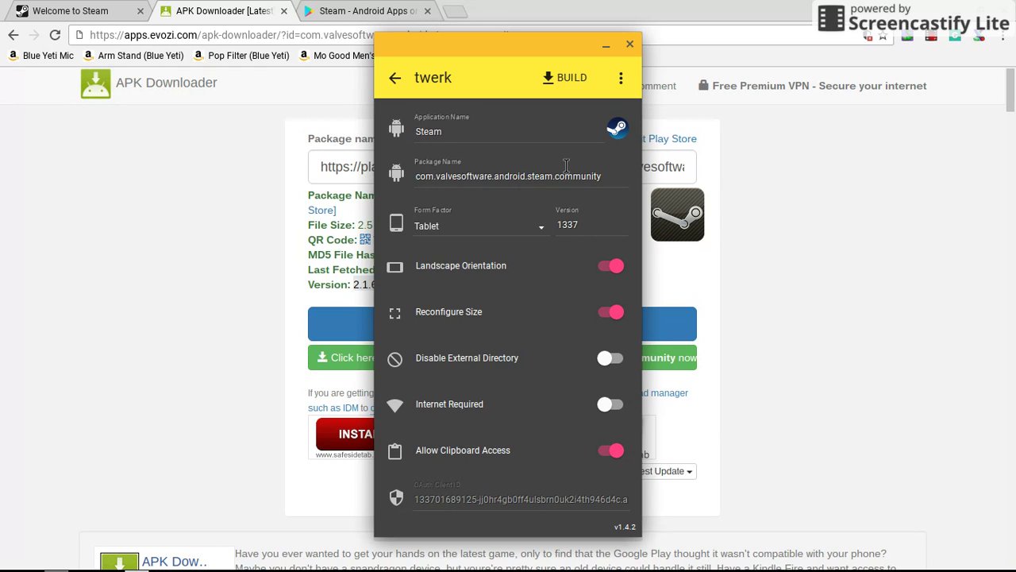
# Set the Steam package's form factor to Fullscreen.
pyautogui.click(524, 236)
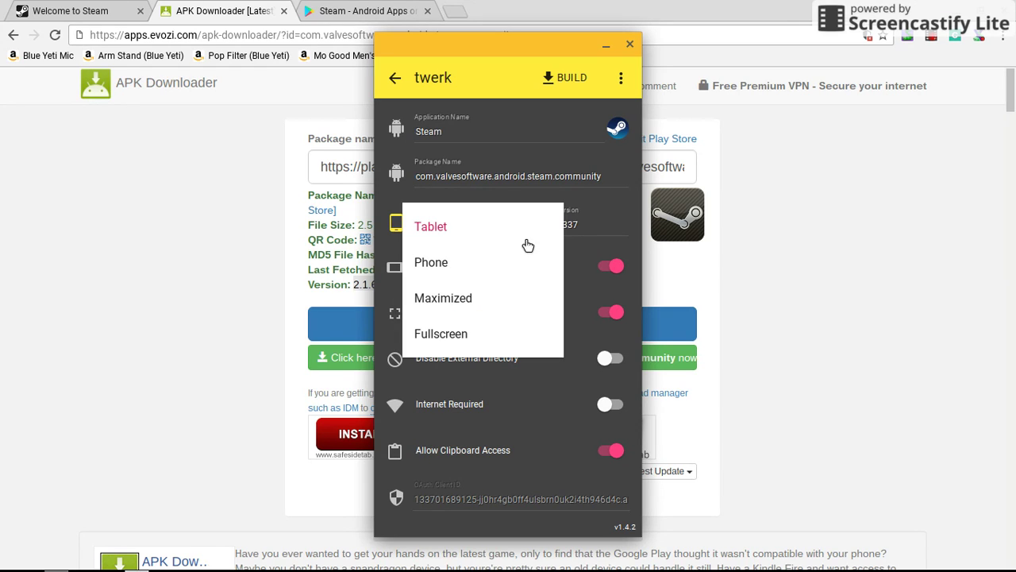
pyautogui.click(470, 346)
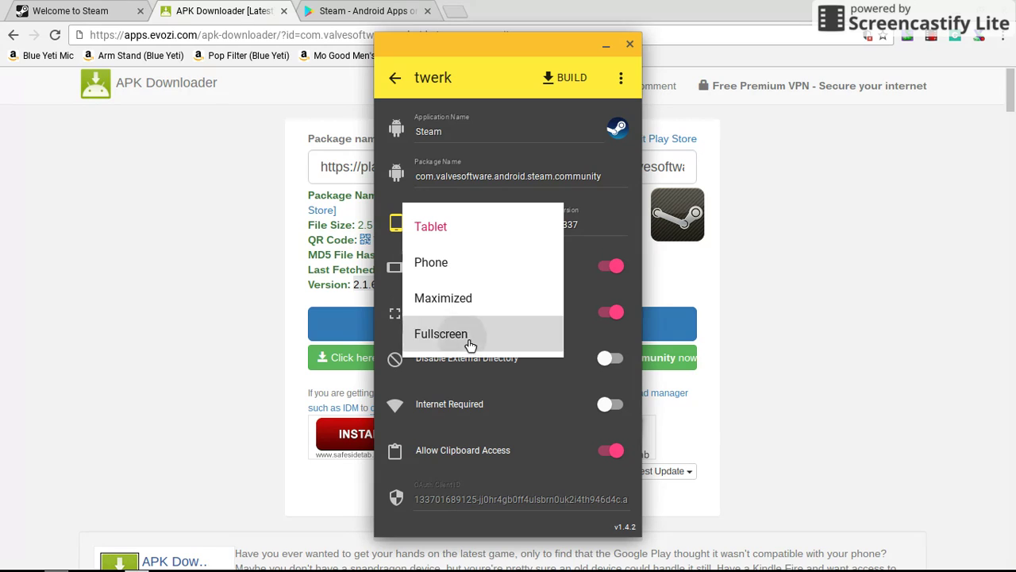
# Replace the Steam package's version number with 2.1.6, checking it against the version listed on the APK Downloader page.
pyautogui.press('Tab')
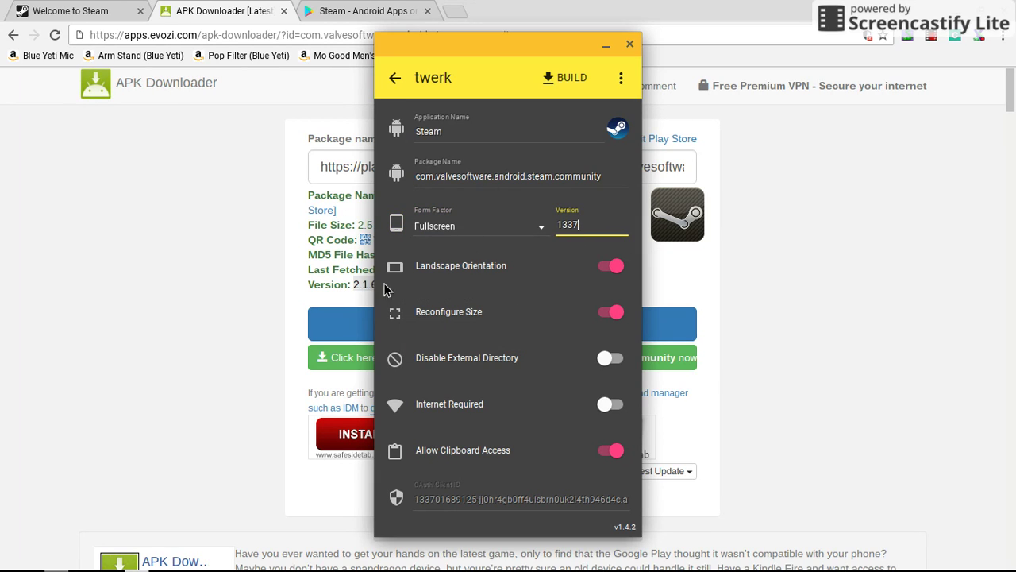
pyautogui.press('BackSpace')
pyautogui.press('BackSpace')
pyautogui.press('BackSpace')
pyautogui.press('BackSpace')
pyautogui.click(630, 44)
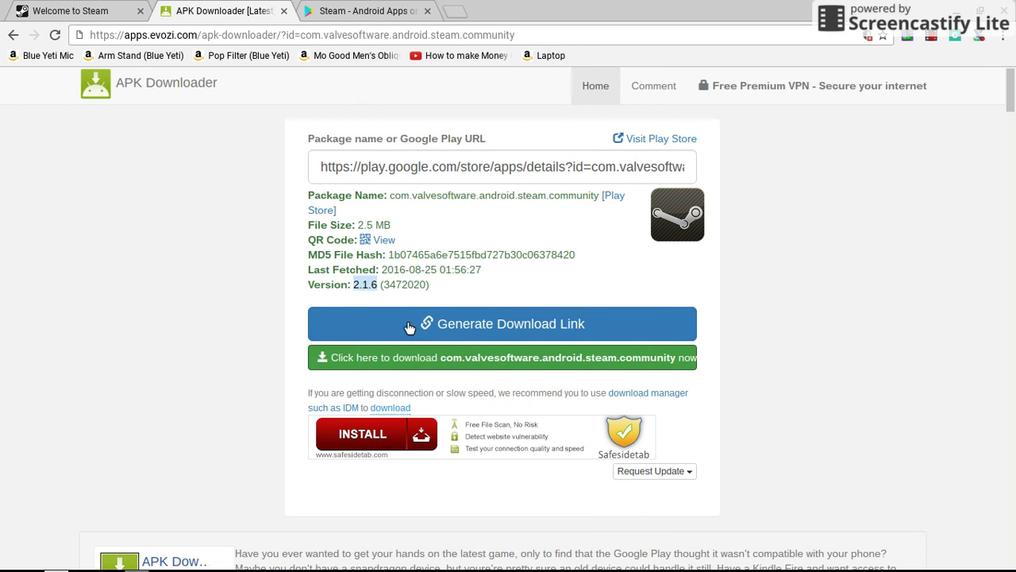
pyautogui.click(140, 561)
pyautogui.write('2.1.6')
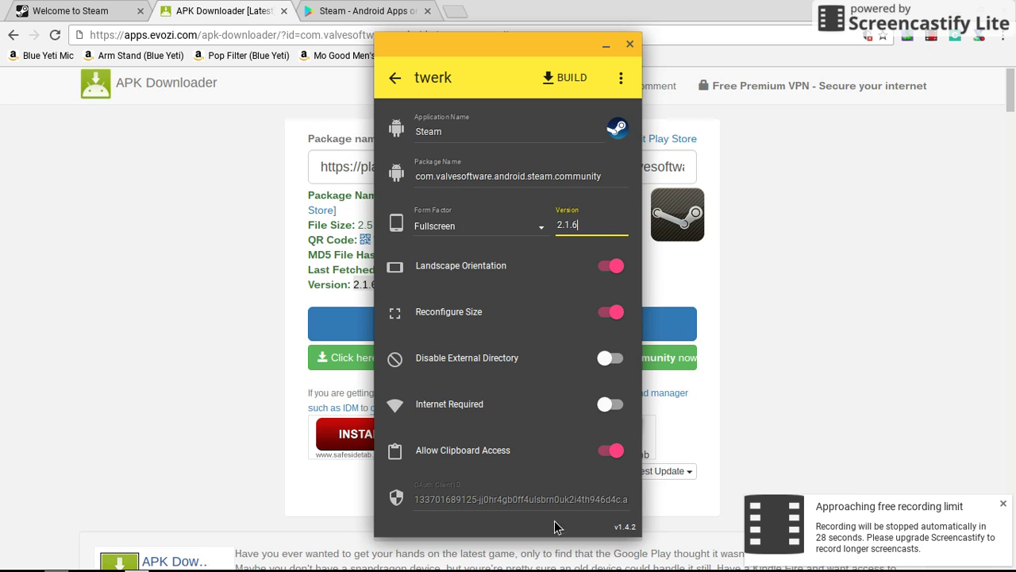
# Start building the Steam package up to the output folder selection, leave it, and open the Screencastify recording controls.
pyautogui.click(566, 78)
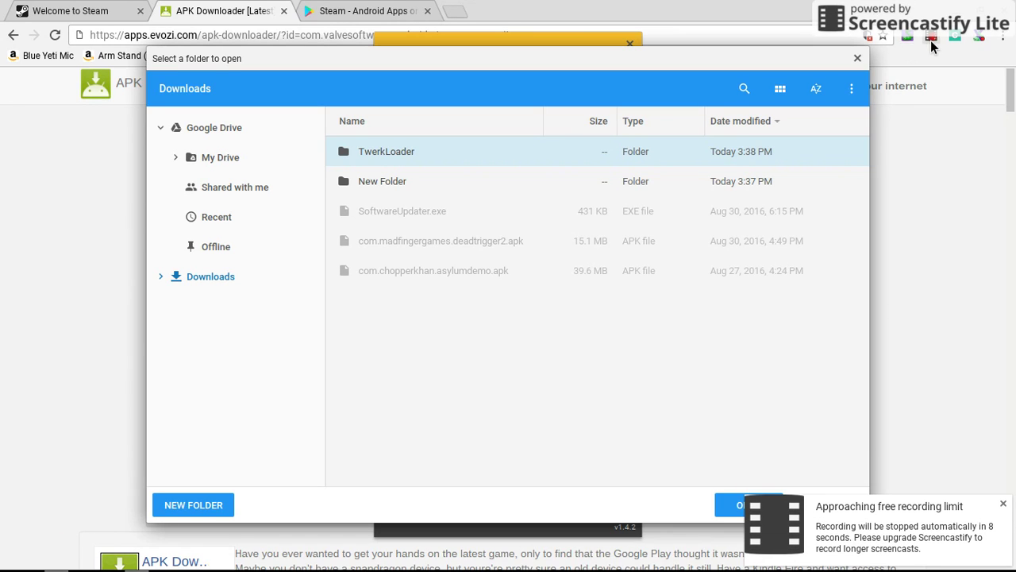
pyautogui.press('Escape')
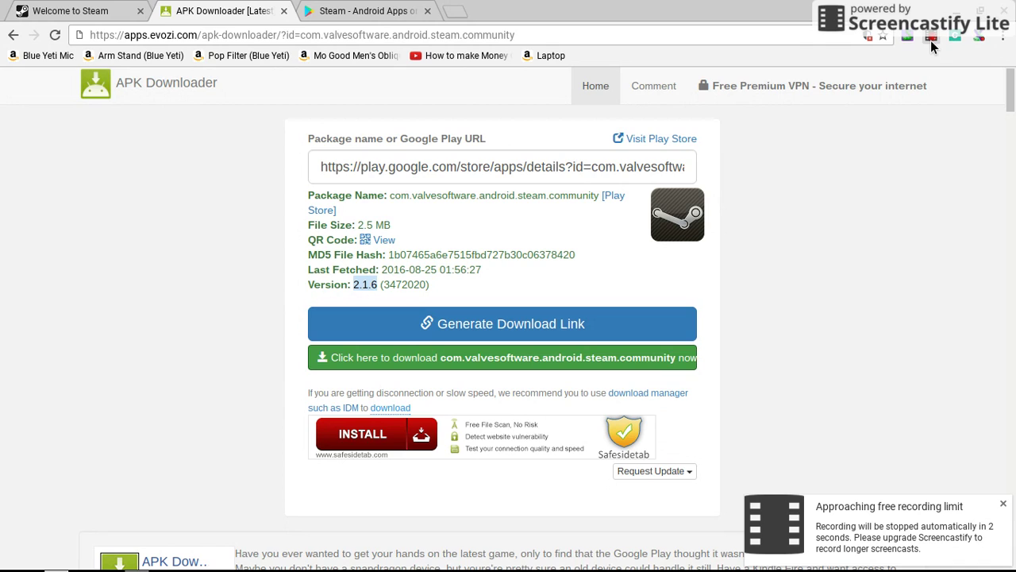
pyautogui.click(931, 40)
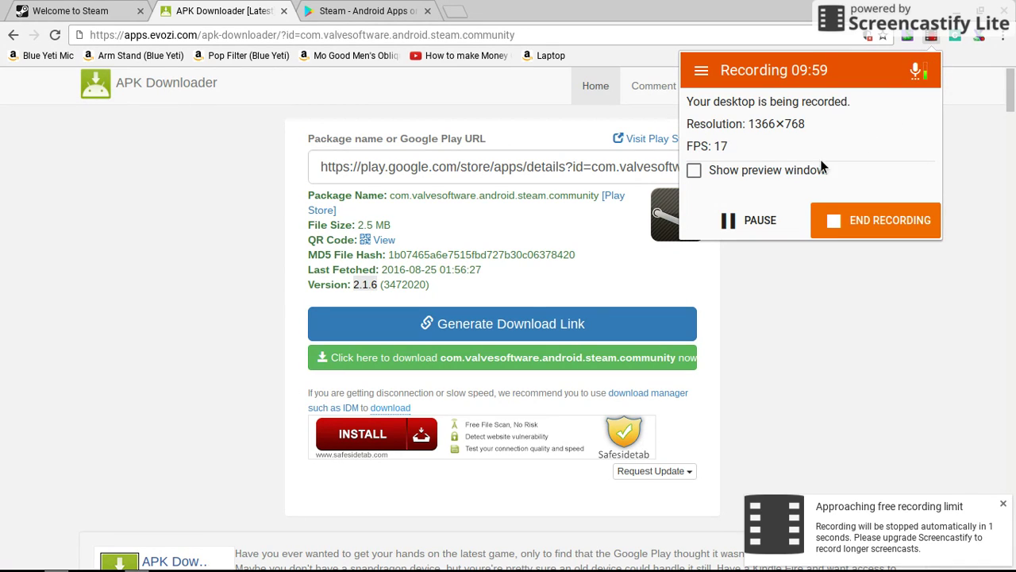